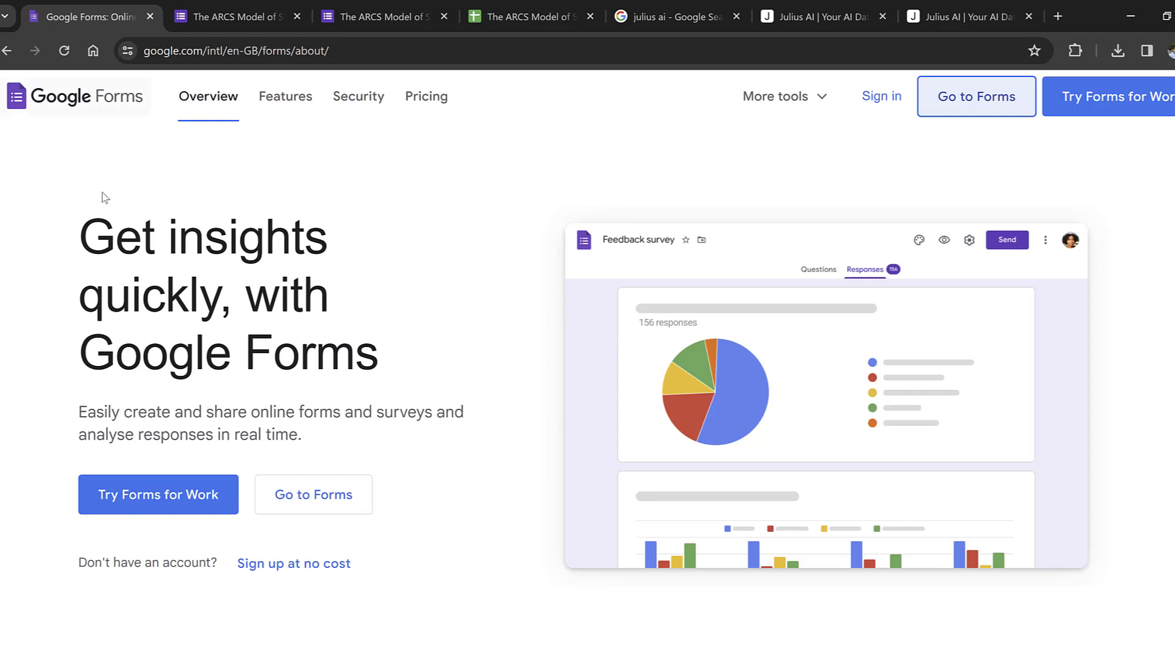
Review the sections and Likert-scale questions of the ARCS Model survey in Google Forms
click(222, 13)
scroll(546, 325, down, 5)
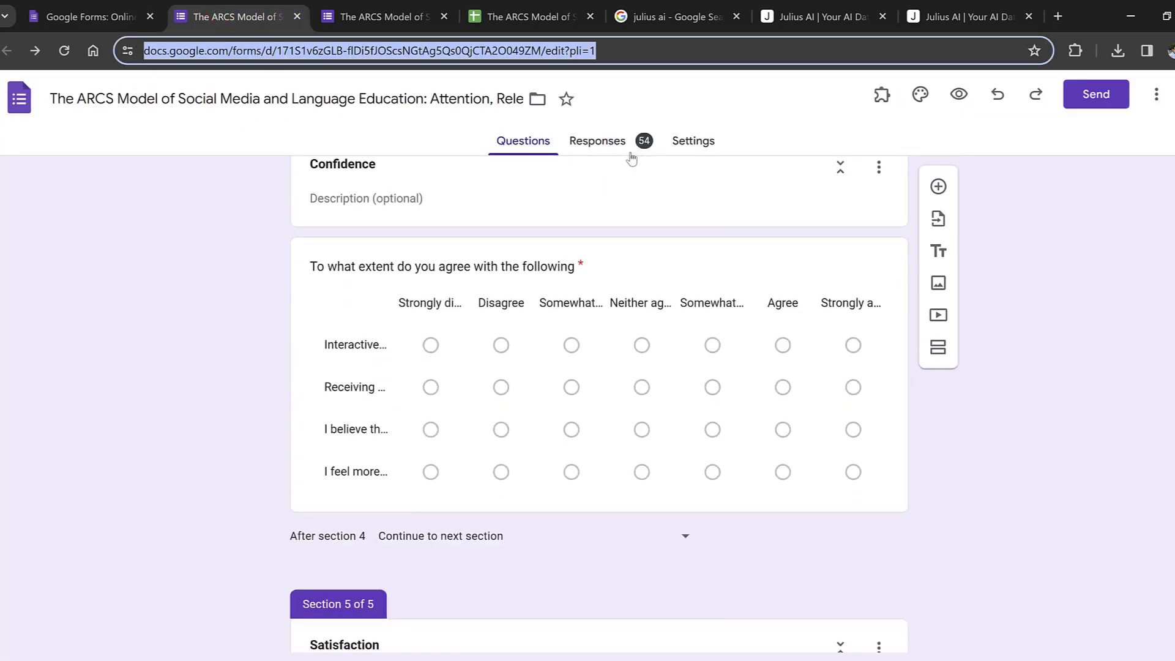
scroll(539, 355, up, 10)
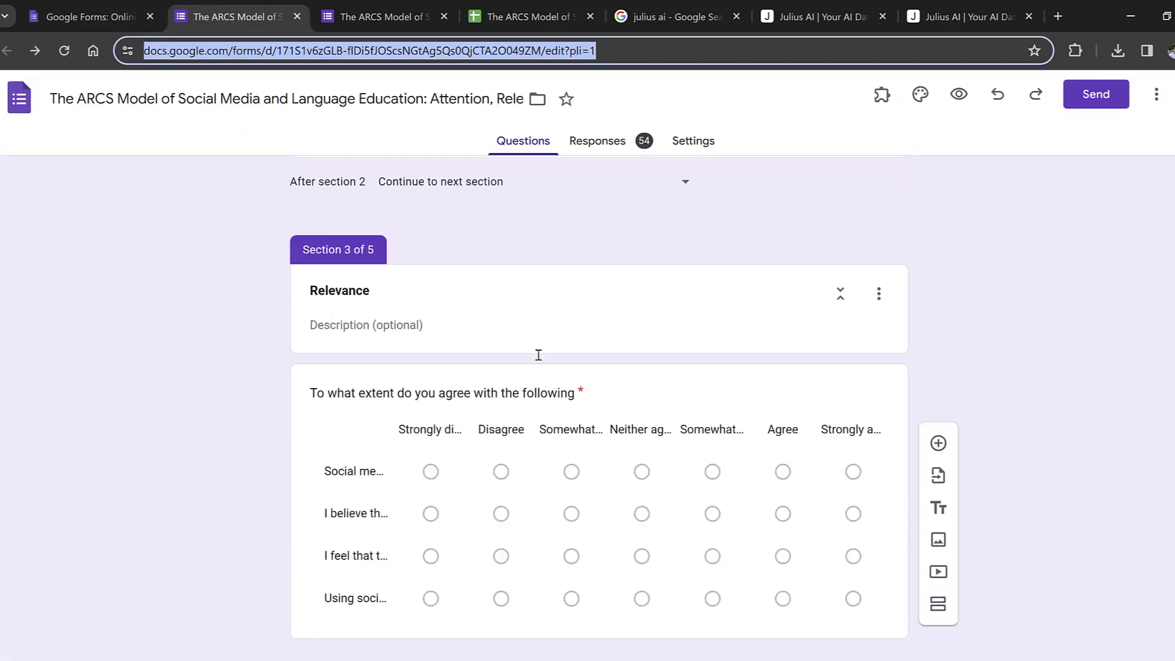
scroll(539, 355, up, 10)
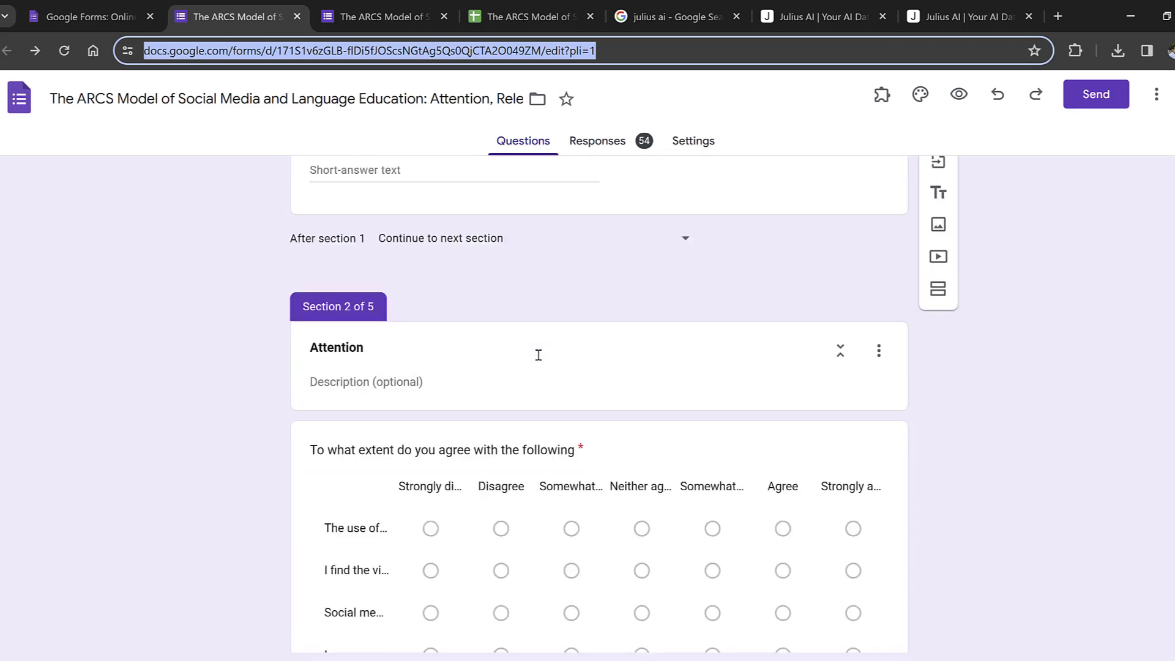
scroll(539, 355, down, 2)
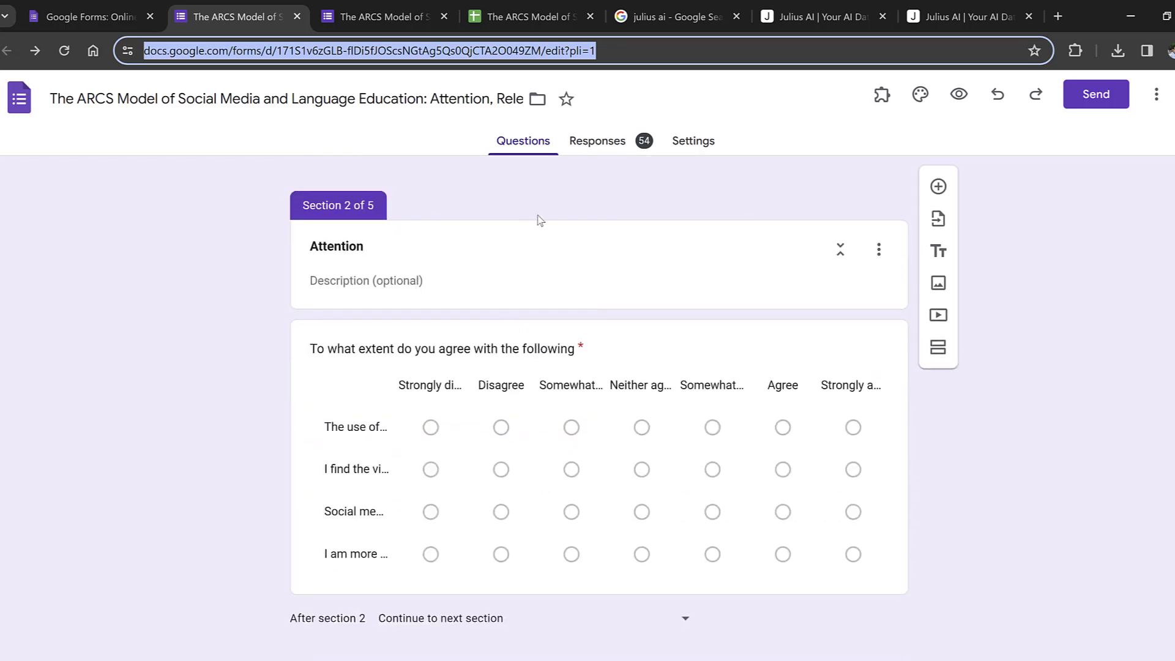
scroll(551, 214, up, 3)
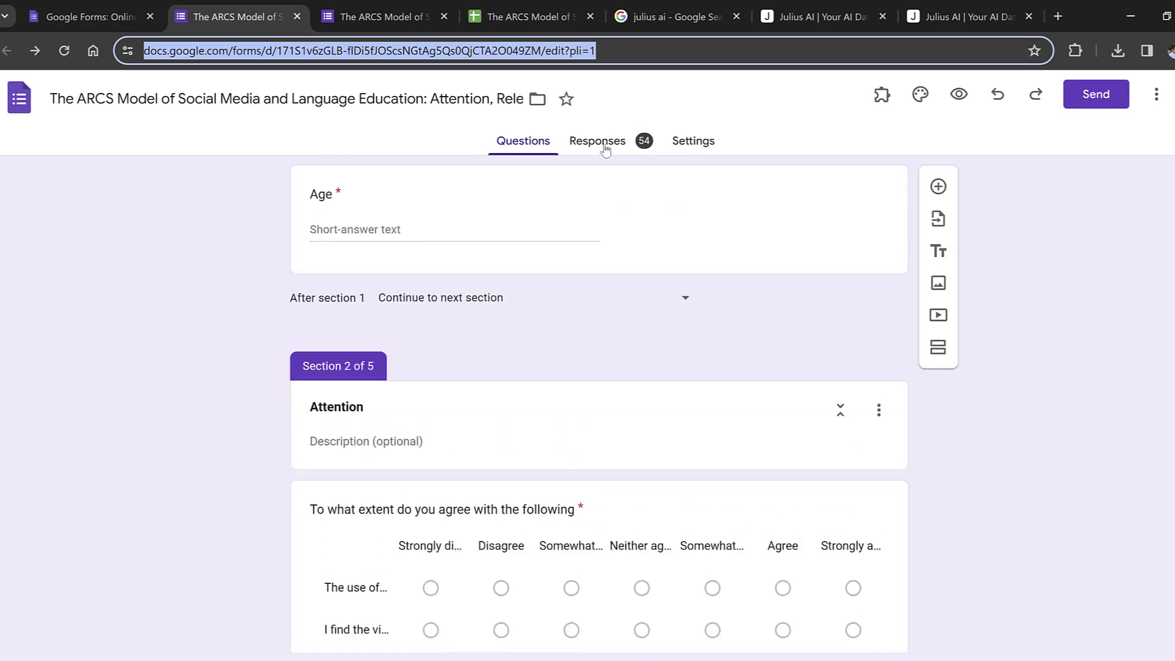
Look over the survey's responses by question and open them in the linked Google Sheets spreadsheet
click(374, 12)
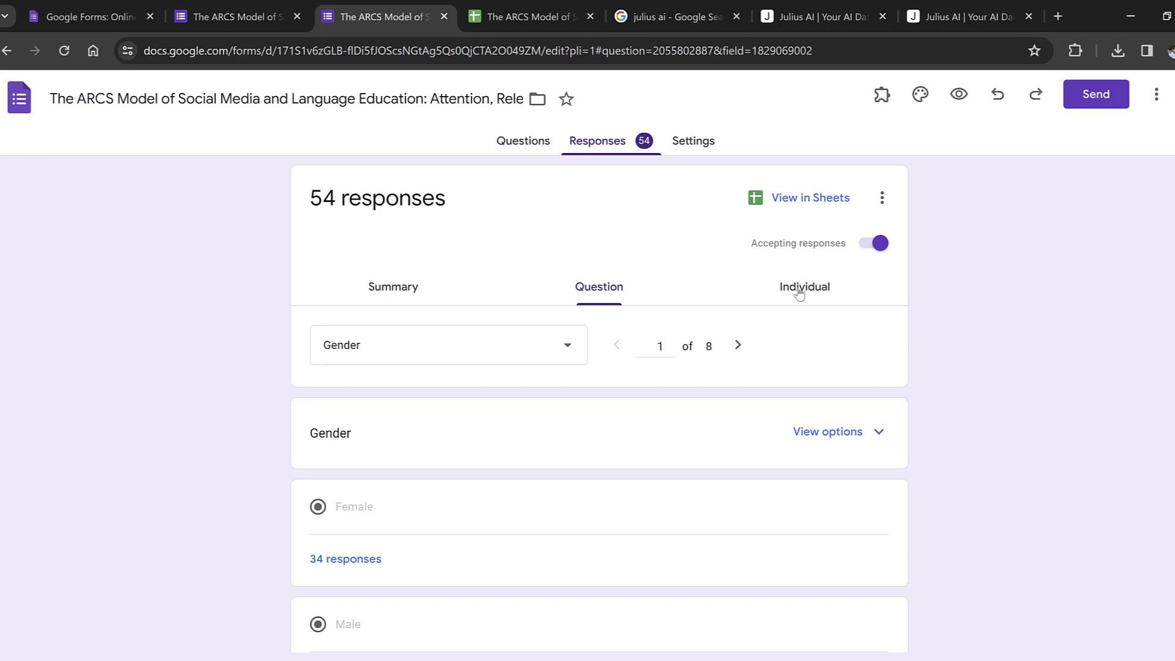
scroll(614, 265, down, 1)
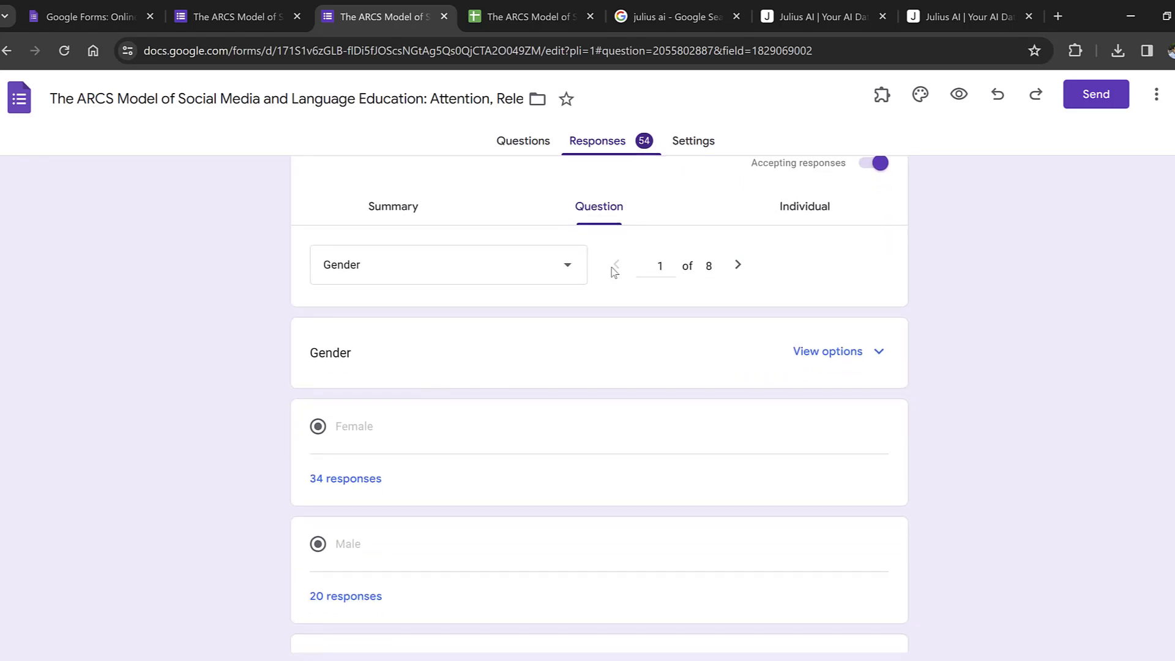
scroll(771, 264, up, 1)
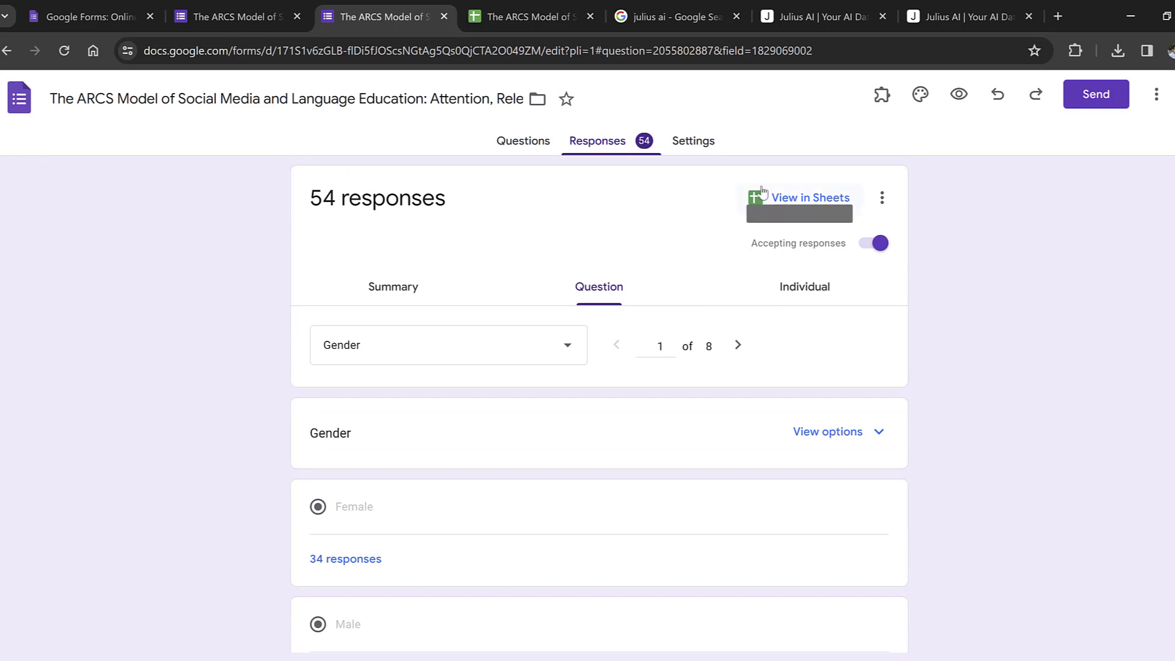
click(795, 204)
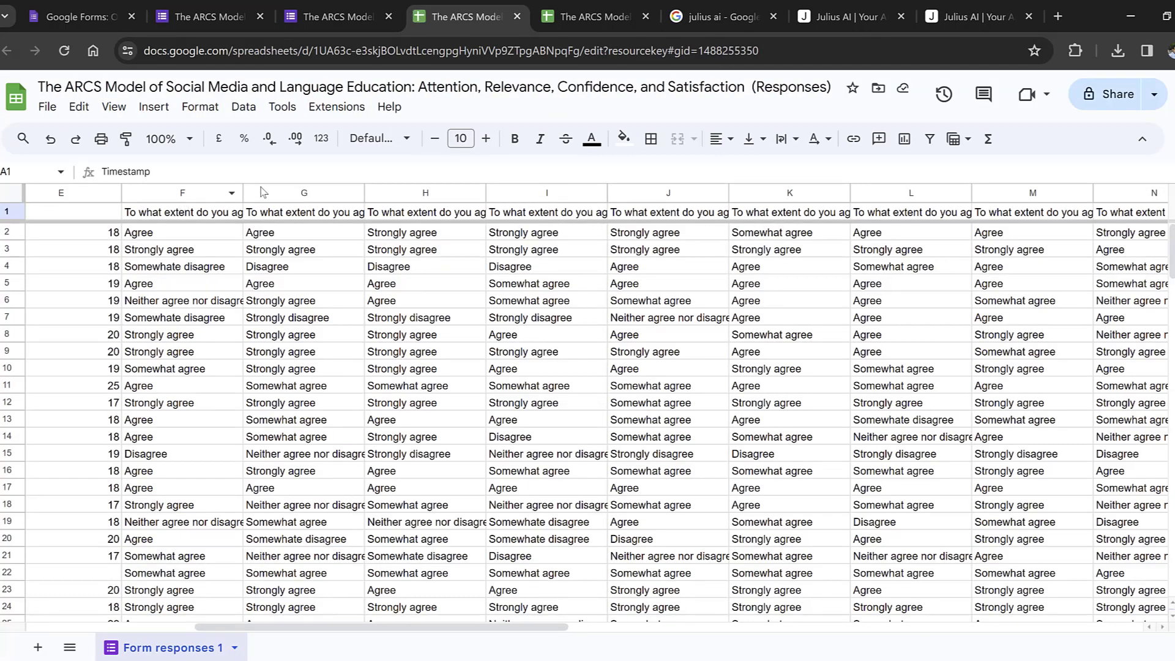
Download the form responses sheet as a comma-separated values (.csv) file
click(48, 110)
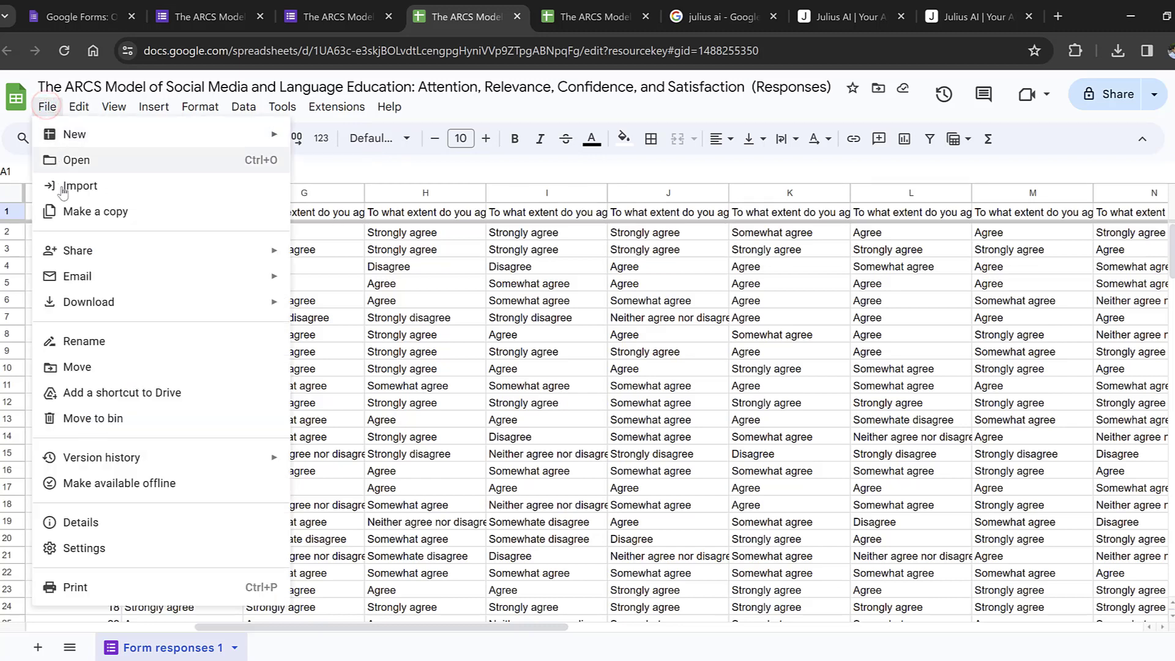
mouse_move(100, 308)
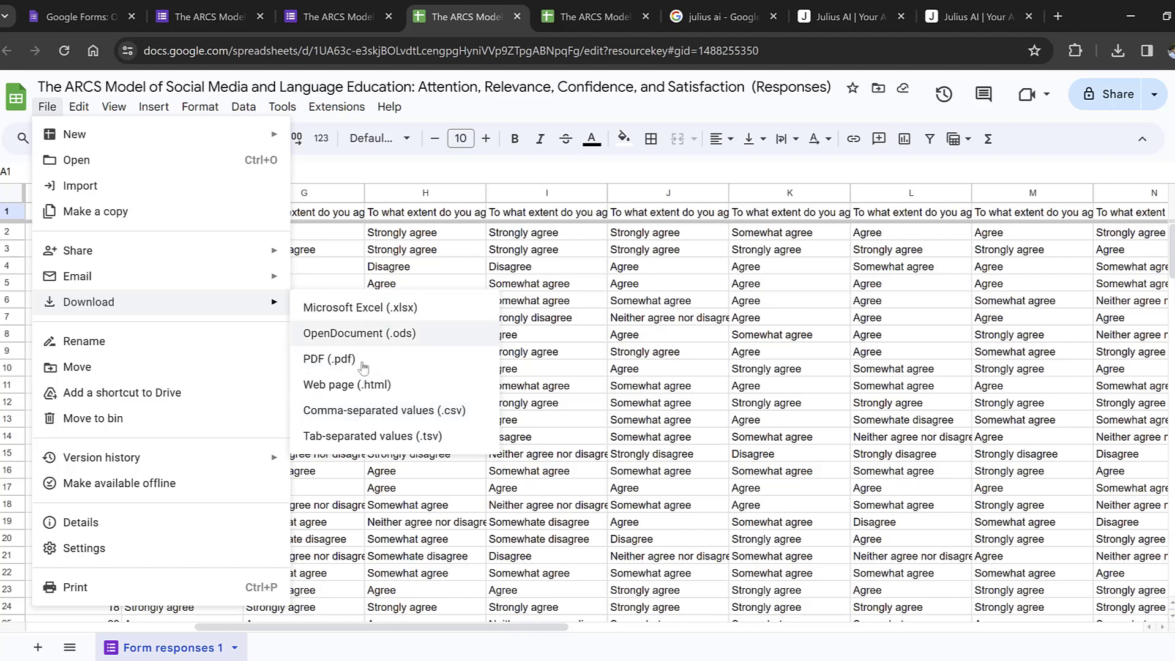
click(350, 412)
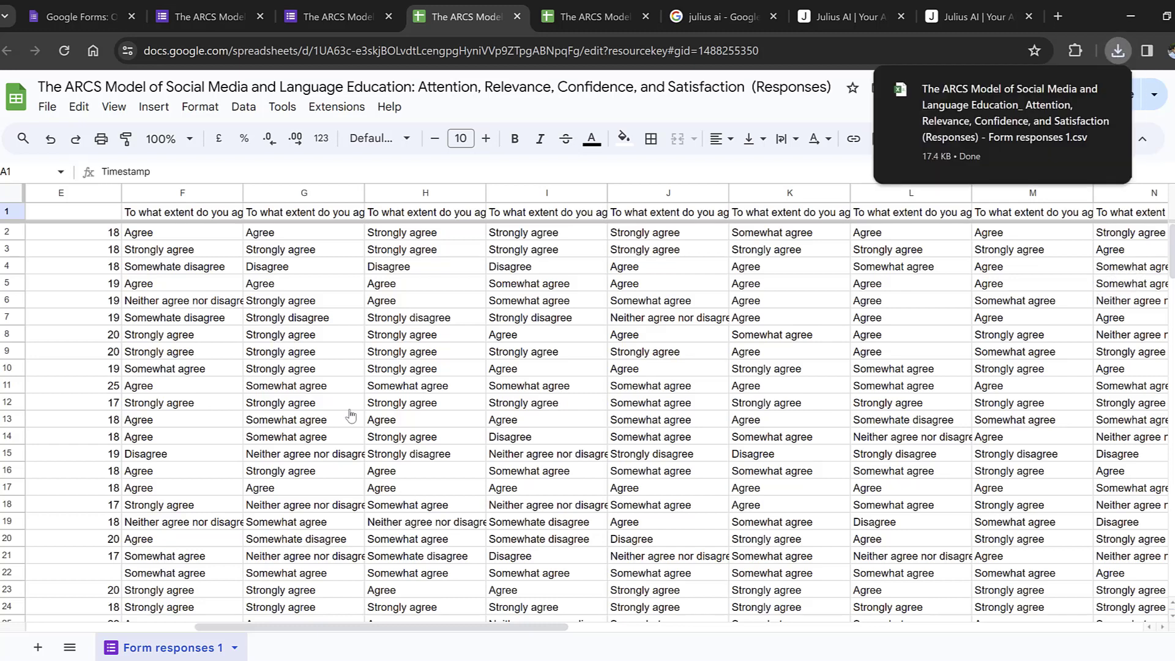
mouse_move(988, 114)
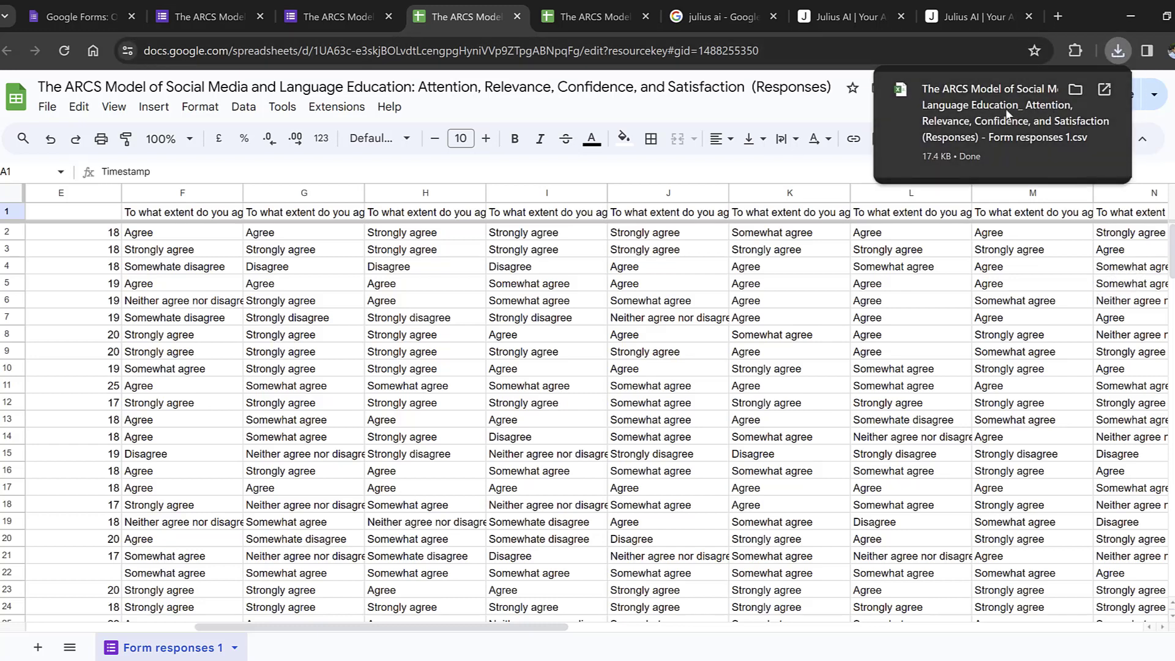
Share the responses spreadsheet with anyone with the link and copy its sharing link
click(218, 51)
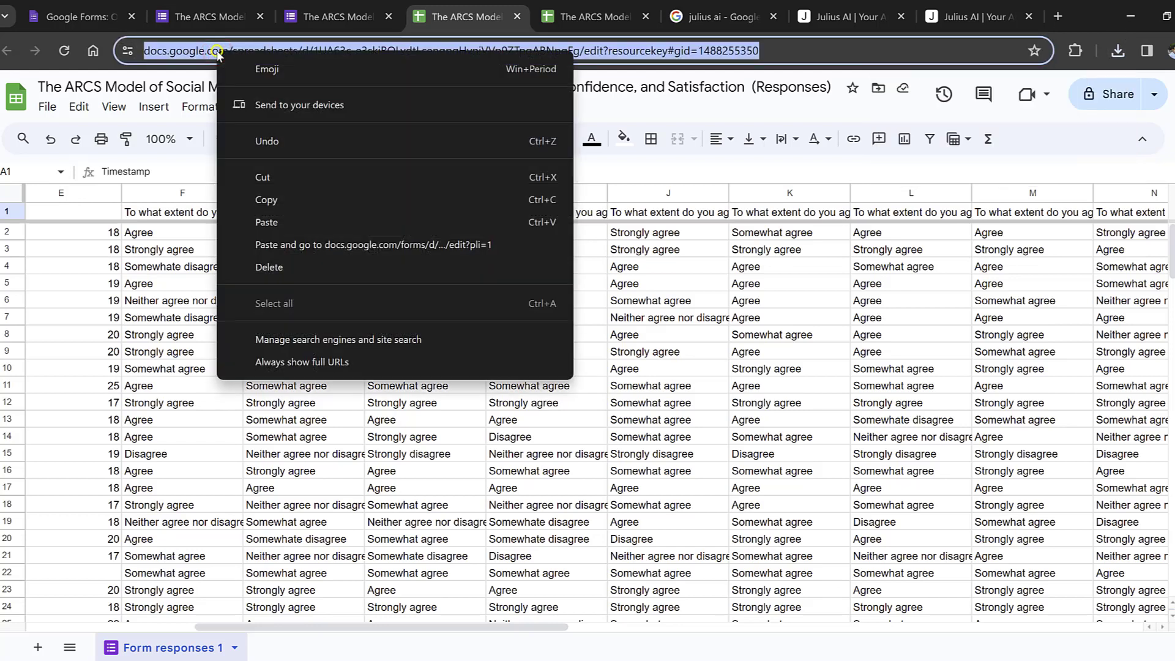
right_click(217, 50)
click(47, 107)
click(47, 107)
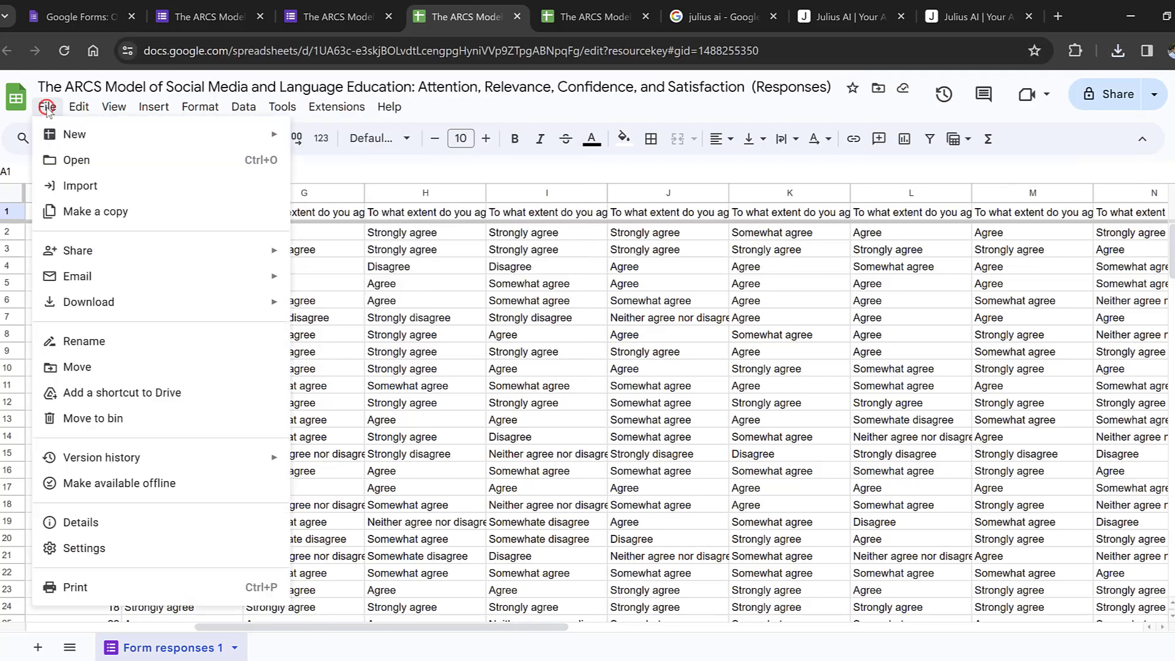
mouse_move(147, 251)
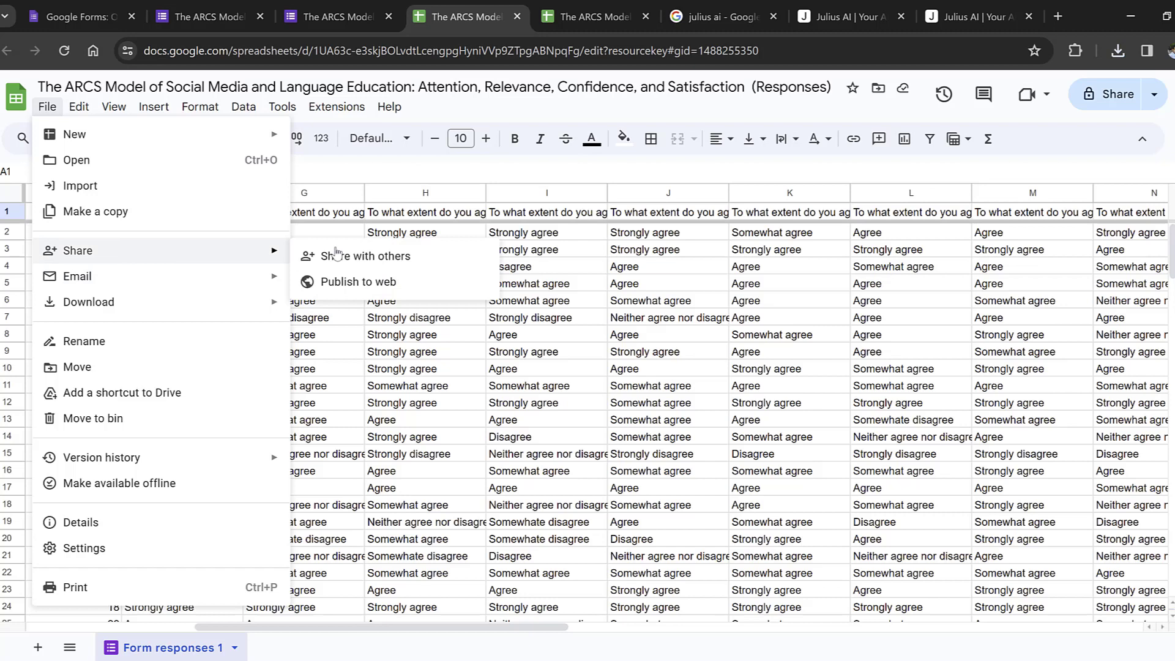
click(371, 256)
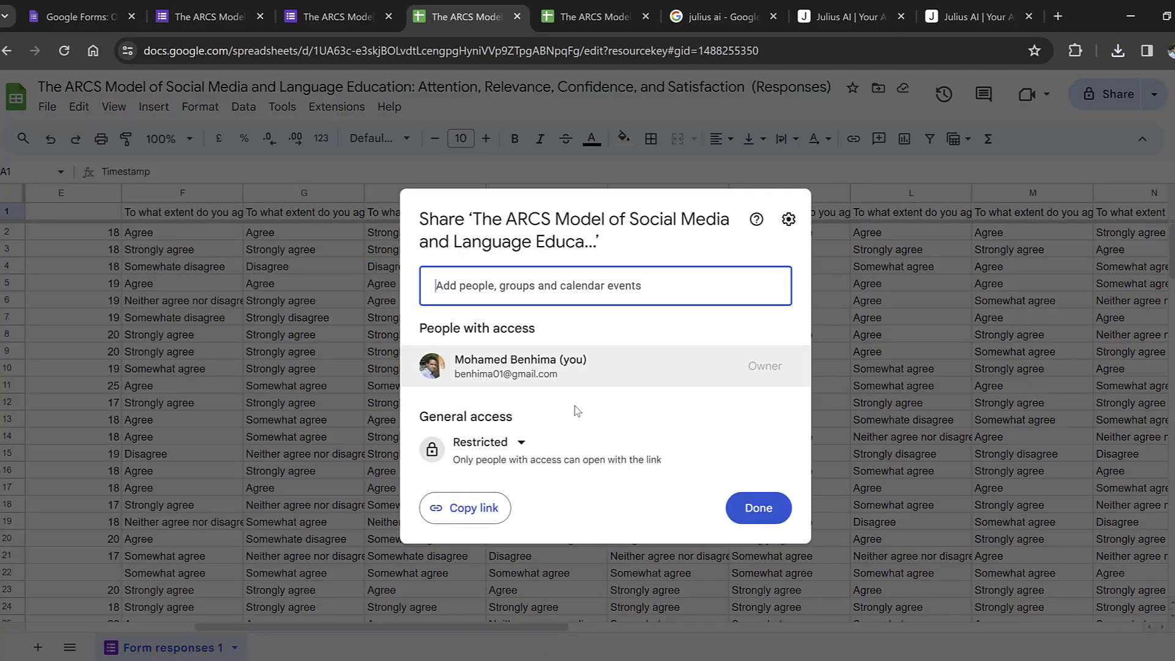
click(522, 441)
click(524, 525)
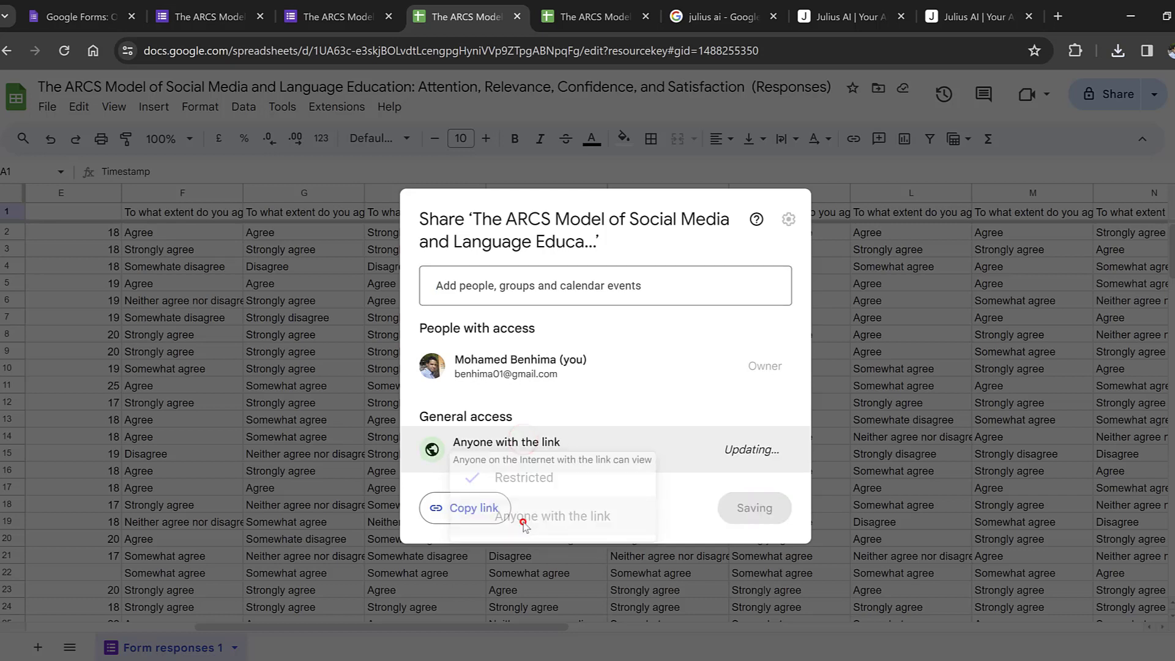
click(464, 511)
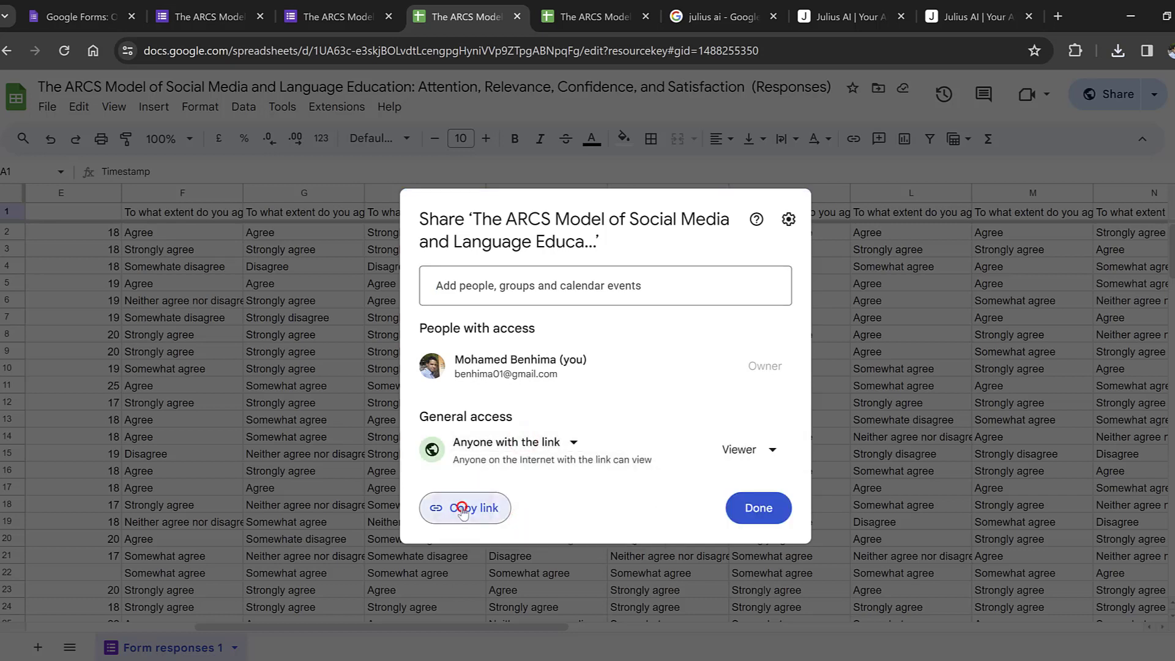
click(748, 513)
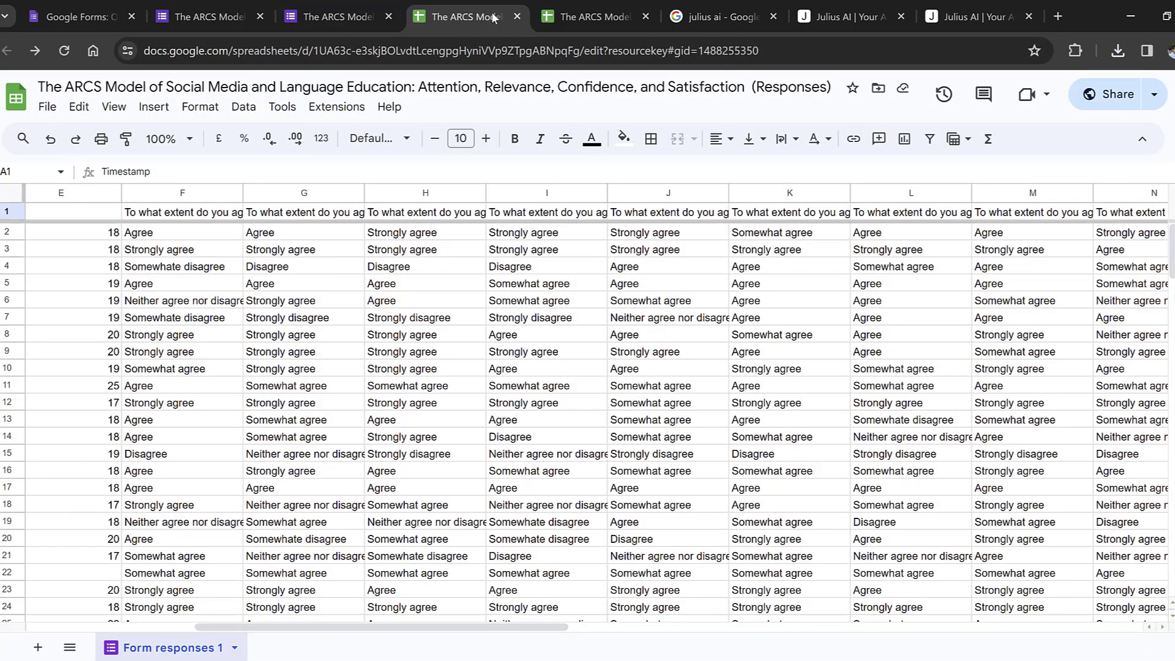
Switch to the Julius AI chat page by way of its search result and home page
click(714, 6)
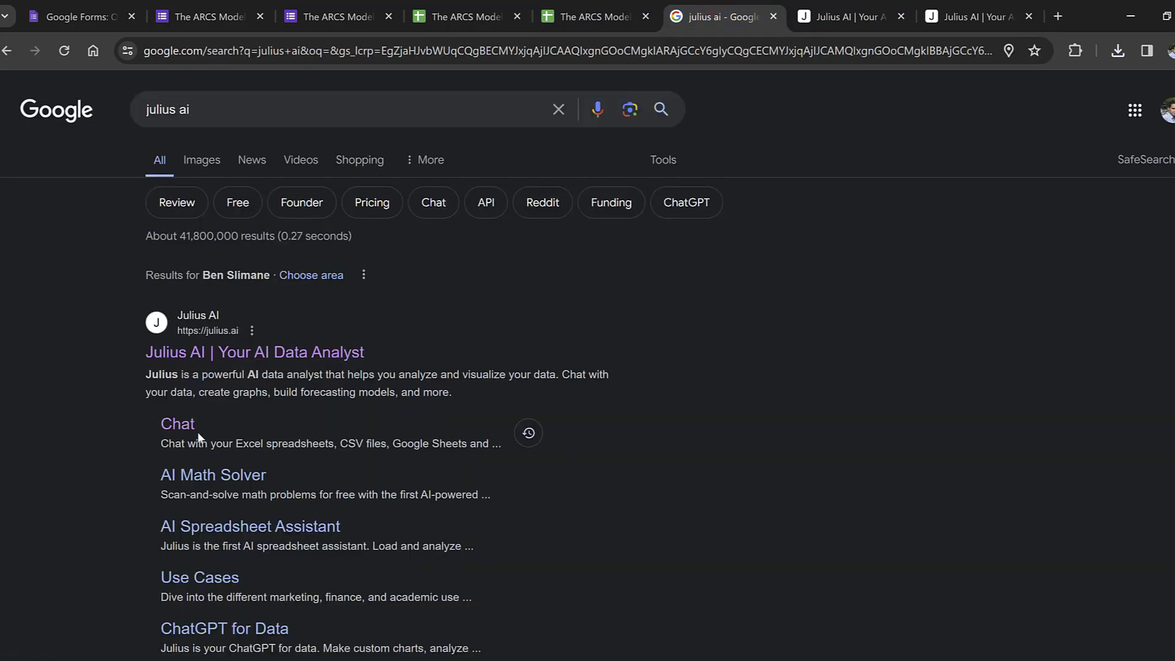
click(857, 16)
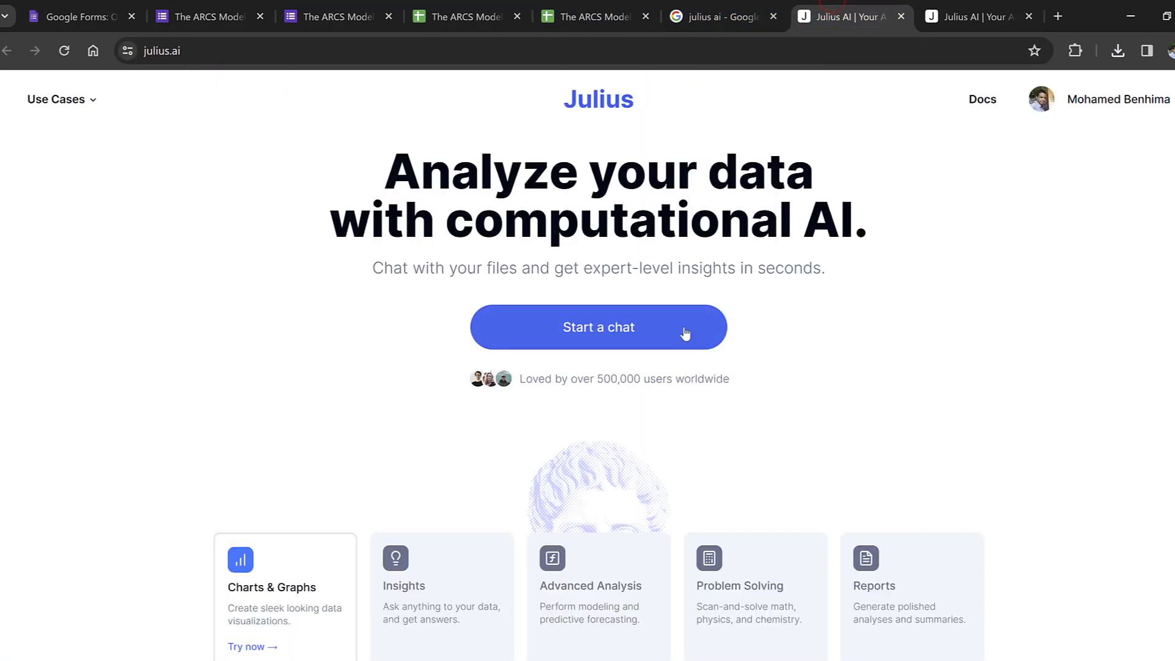
click(972, 17)
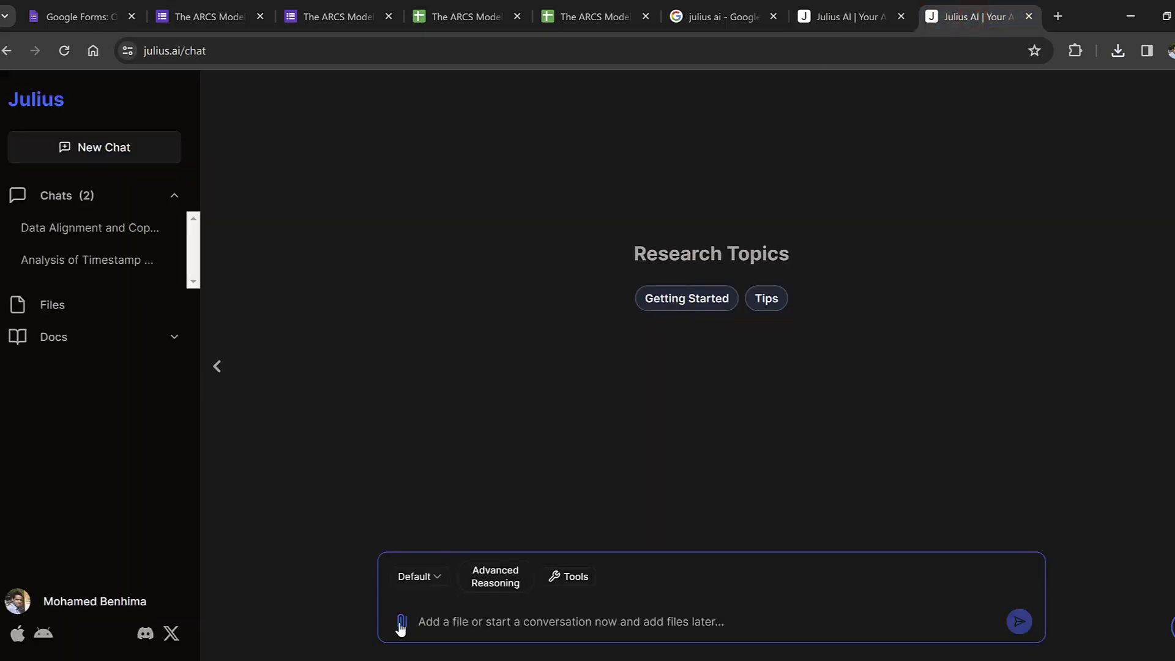
Send a chat message asking Julius to "analyse" the copied Google Sheets link
click(439, 622)
key(ctrl+v)
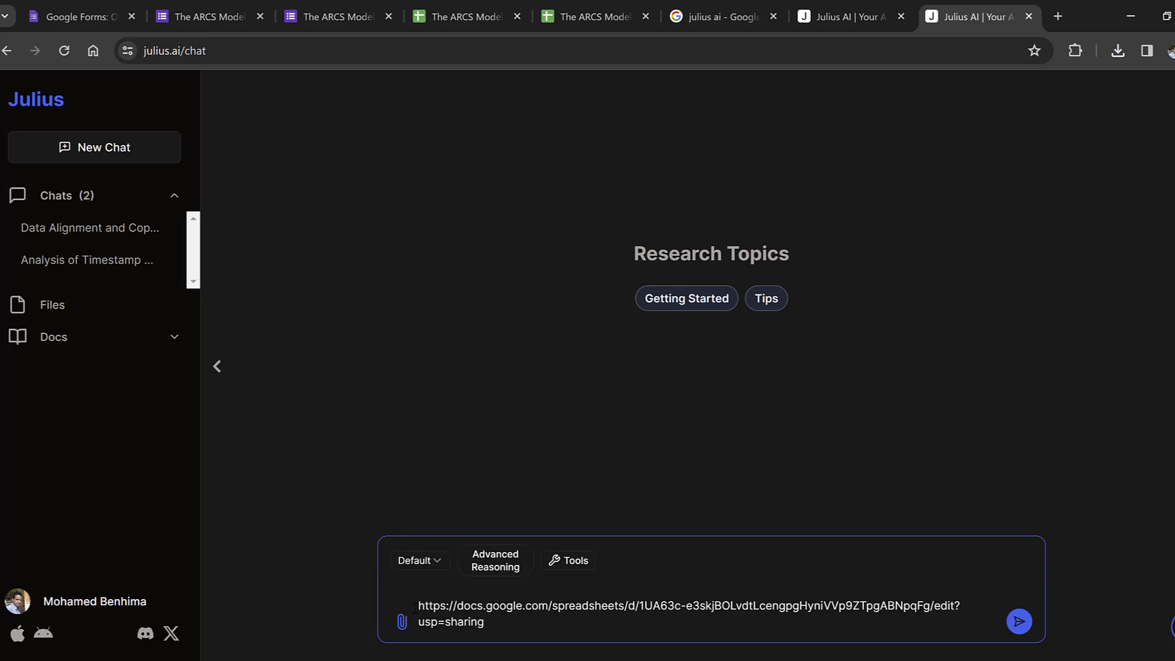
text(a)
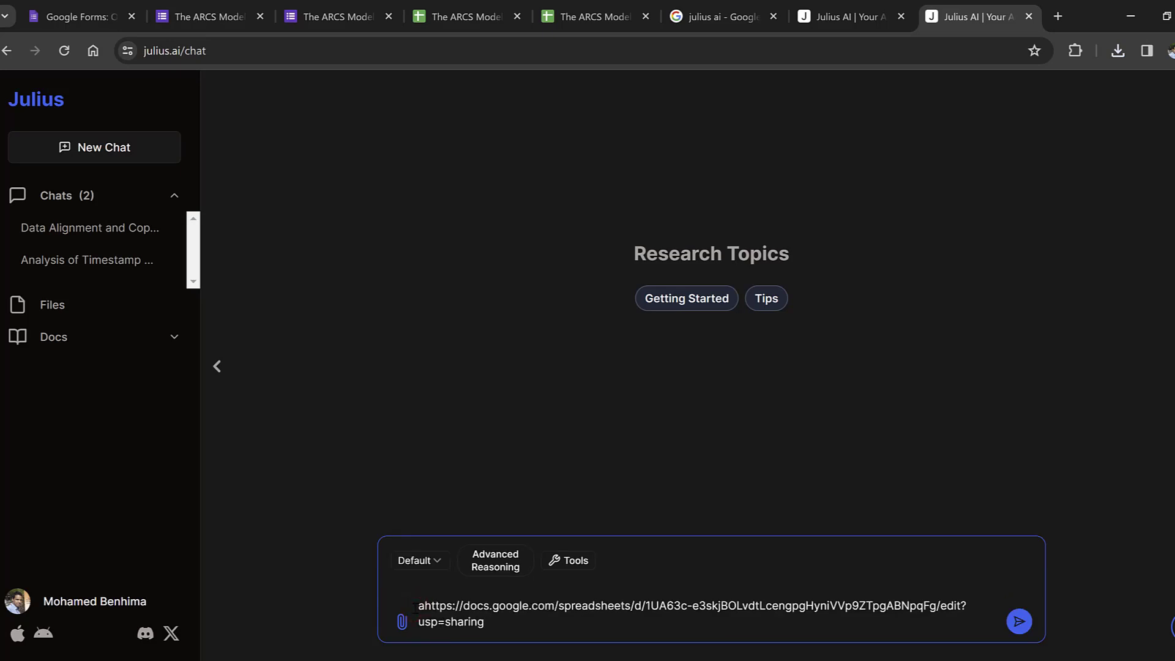
text(nalyse)
key(Return)
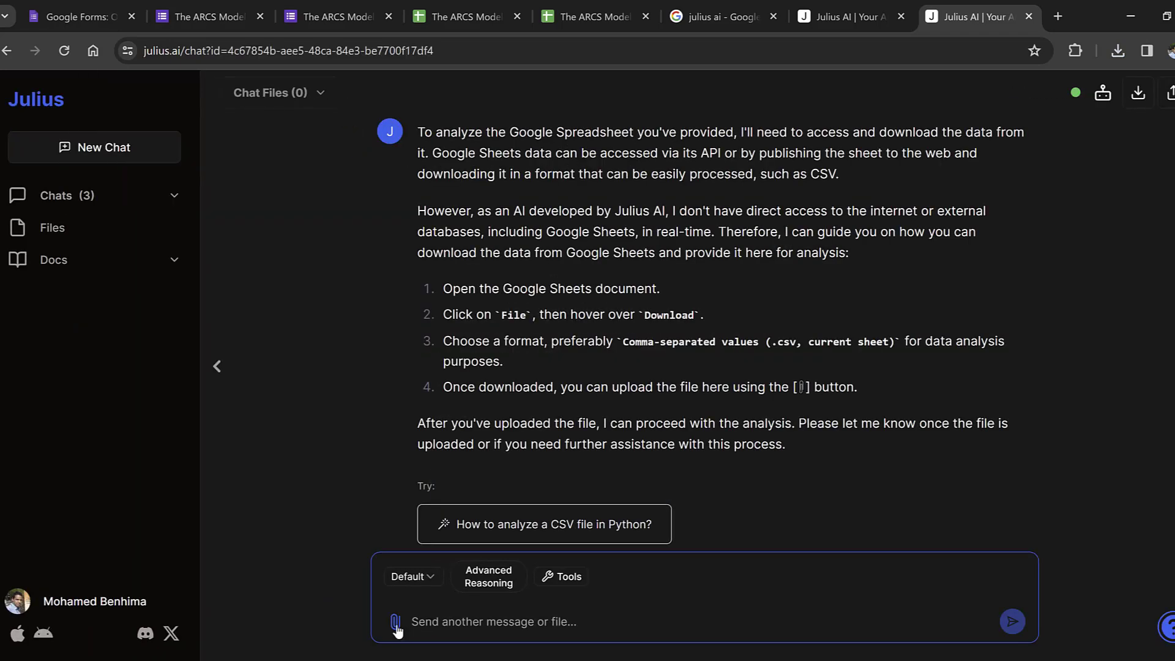
Attach the responses spreadsheet to the chat as a Google Sheet, using the copied link and the author's full name as its name
click(396, 626)
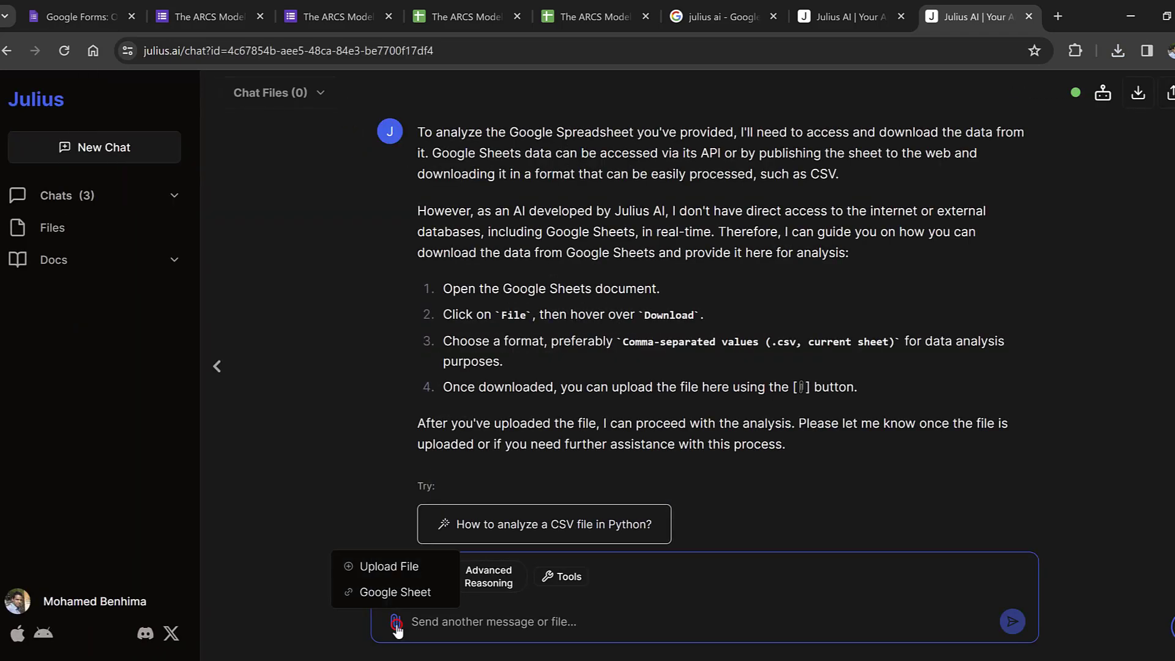
click(362, 592)
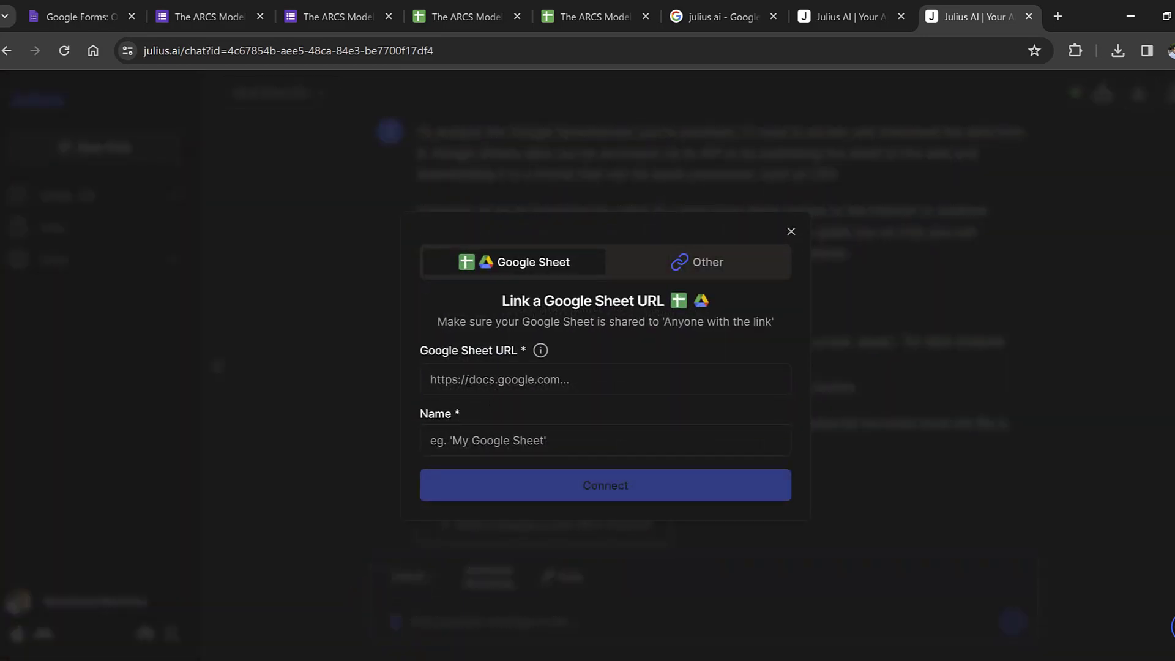
click(467, 381)
key(ctrl+v)
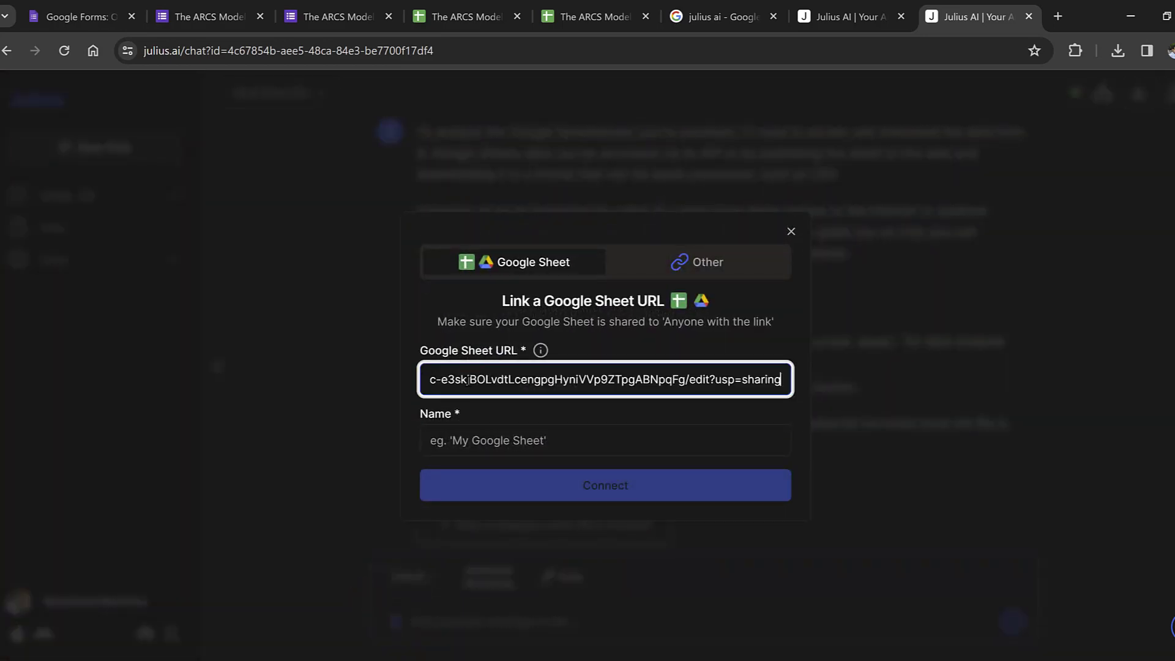
click(506, 447)
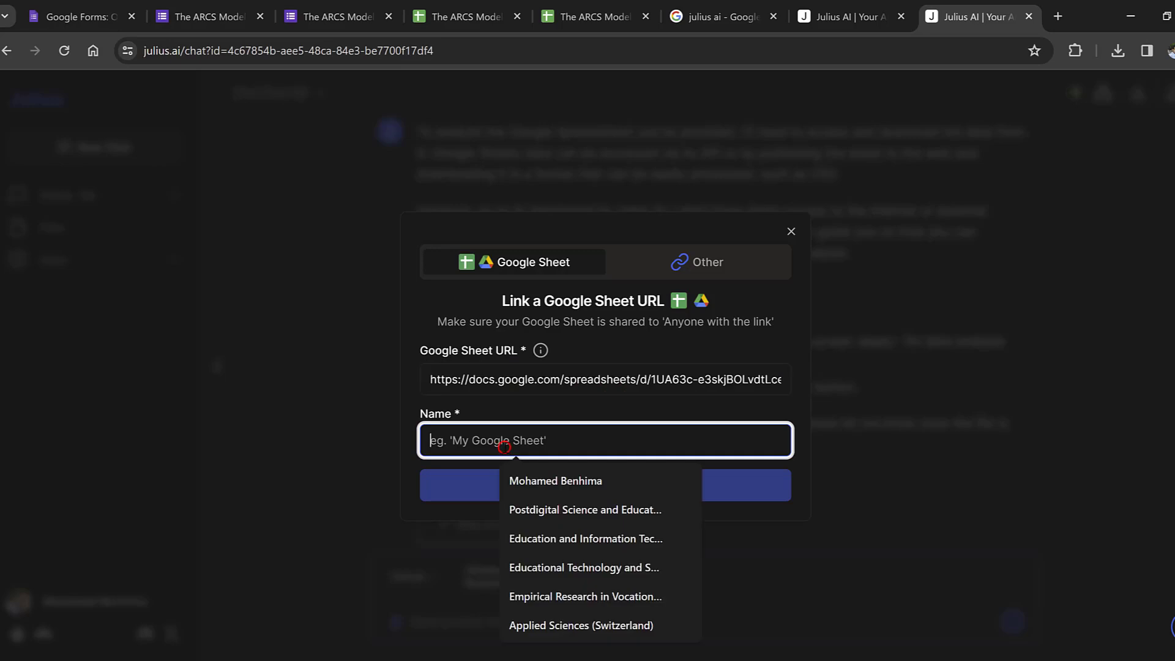
click(577, 481)
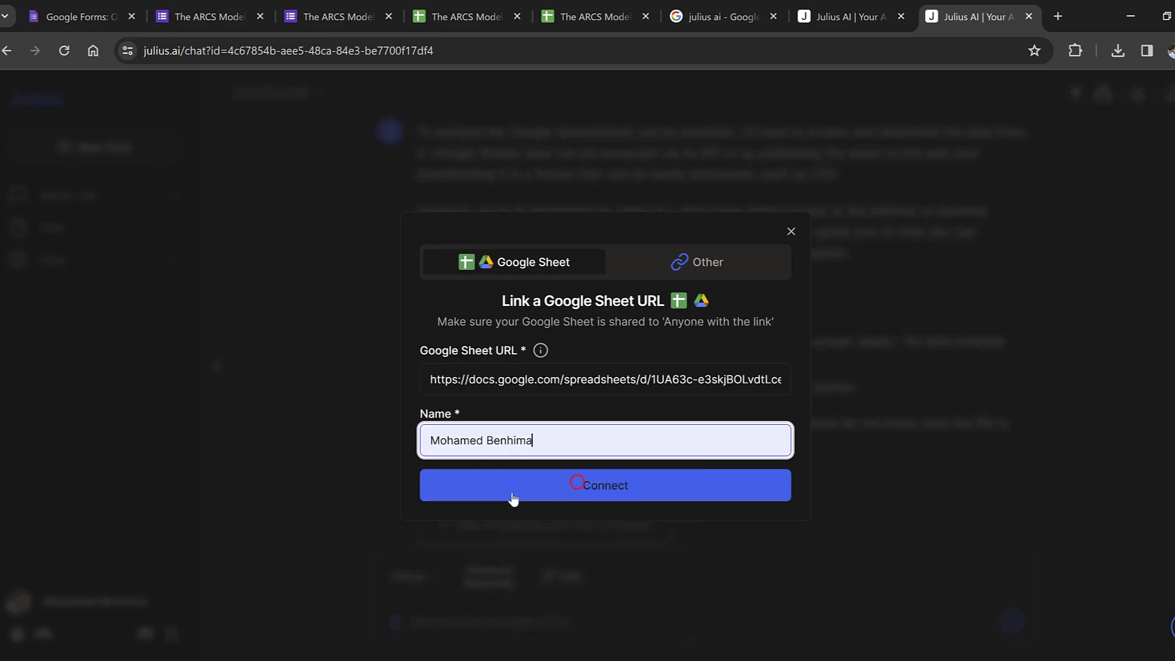
click(568, 486)
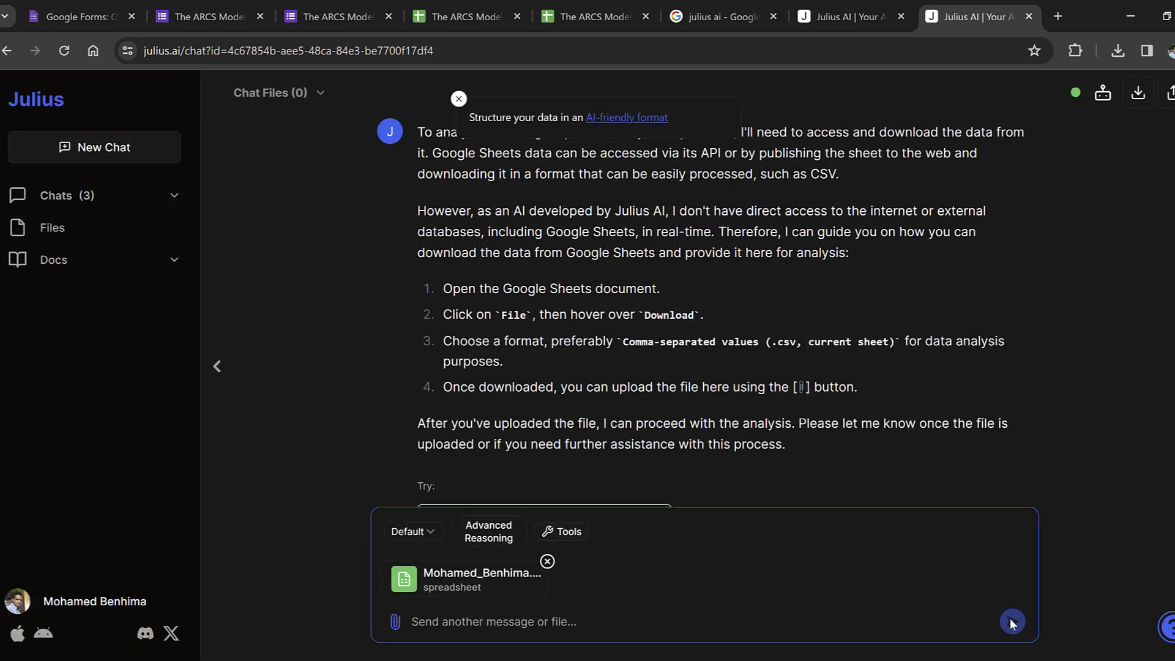
Send the attached spreadsheet with the prompt "provide descriptive statistics to the Likert scale question"
click(430, 624)
text(provide desc)
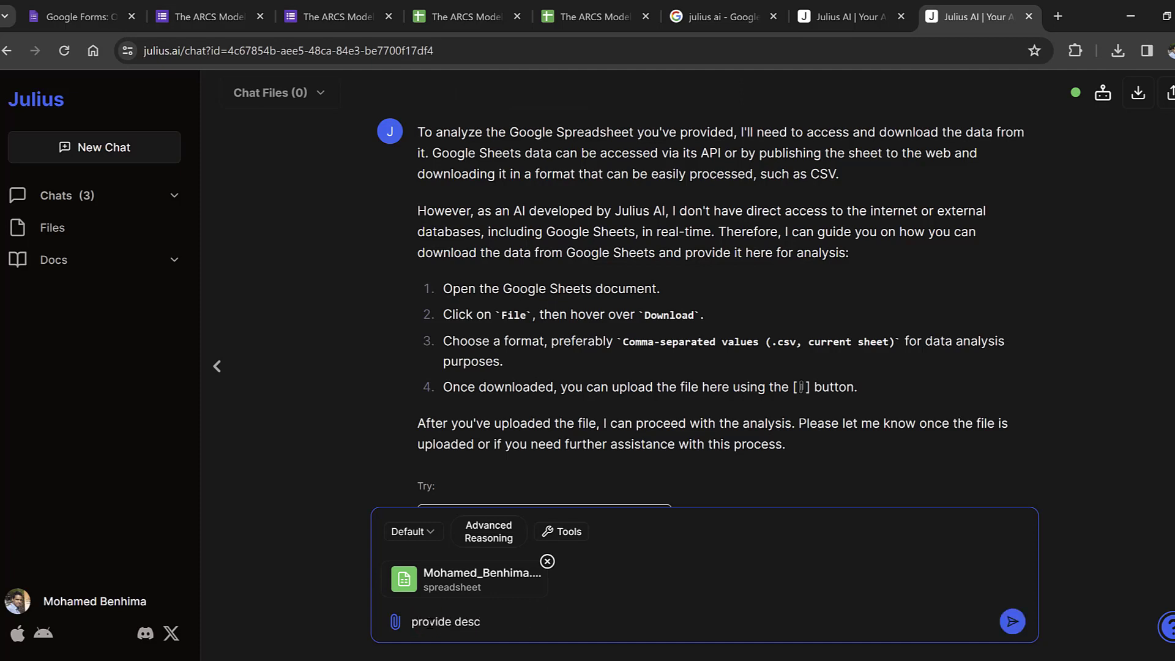
text(riptive statistics to the L)
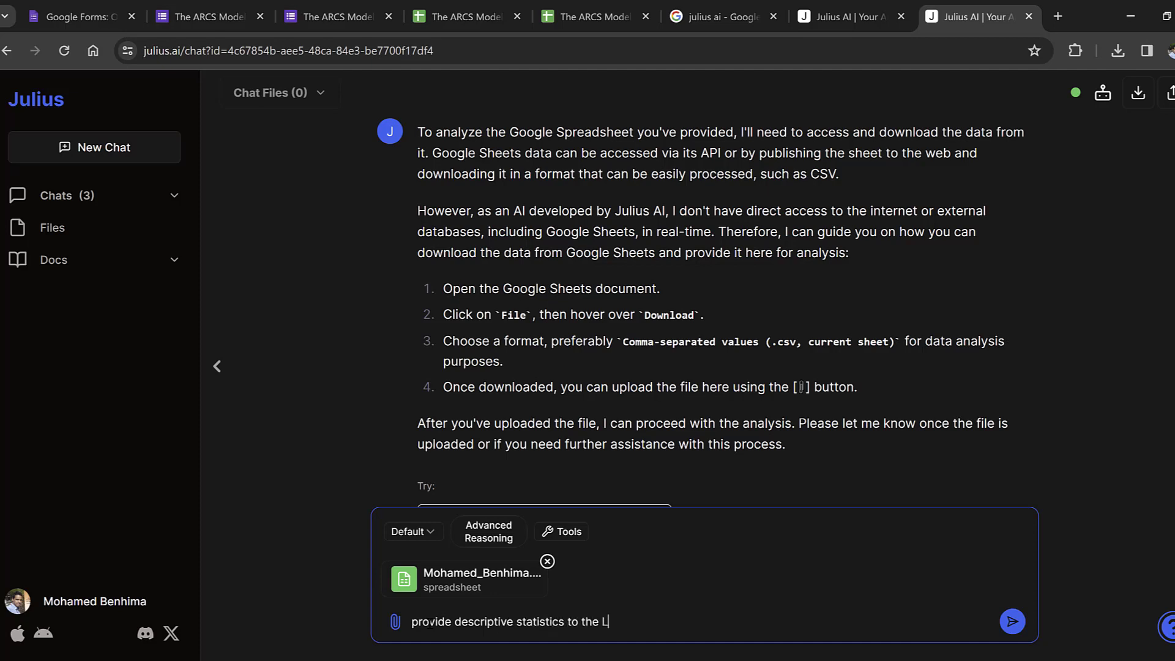
text(ikert scale question)
key(Return)
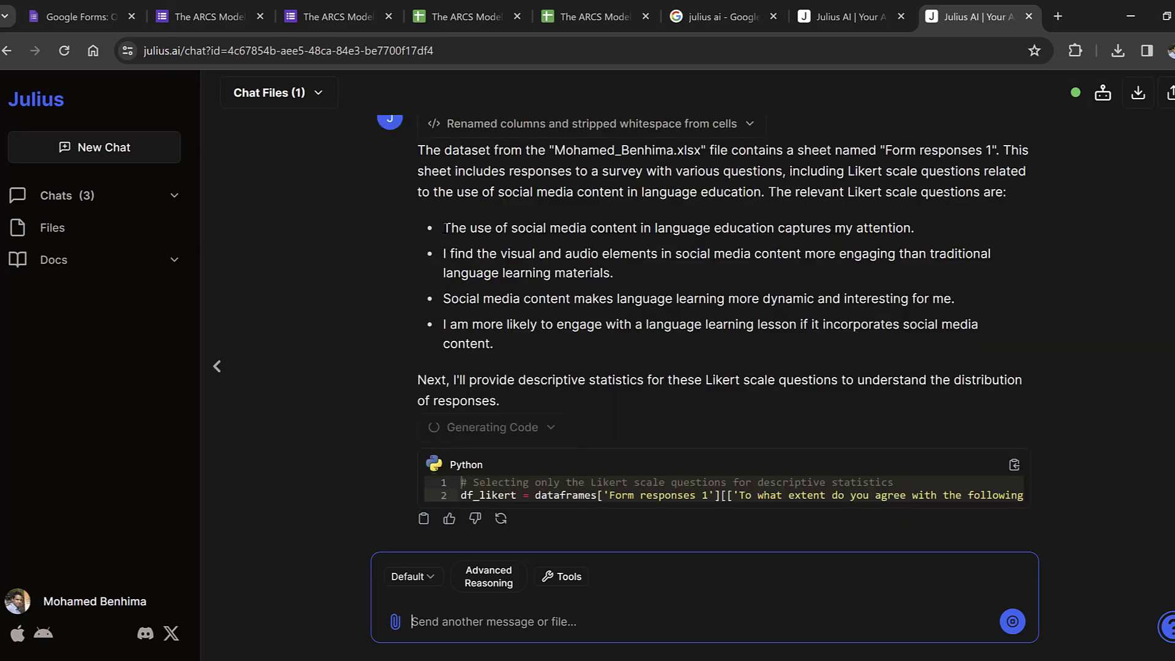
Attach "The ARCS Model of Social Media and Language Education.csv" from the Downloads folder to the chat
drag(444, 228, 495, 281)
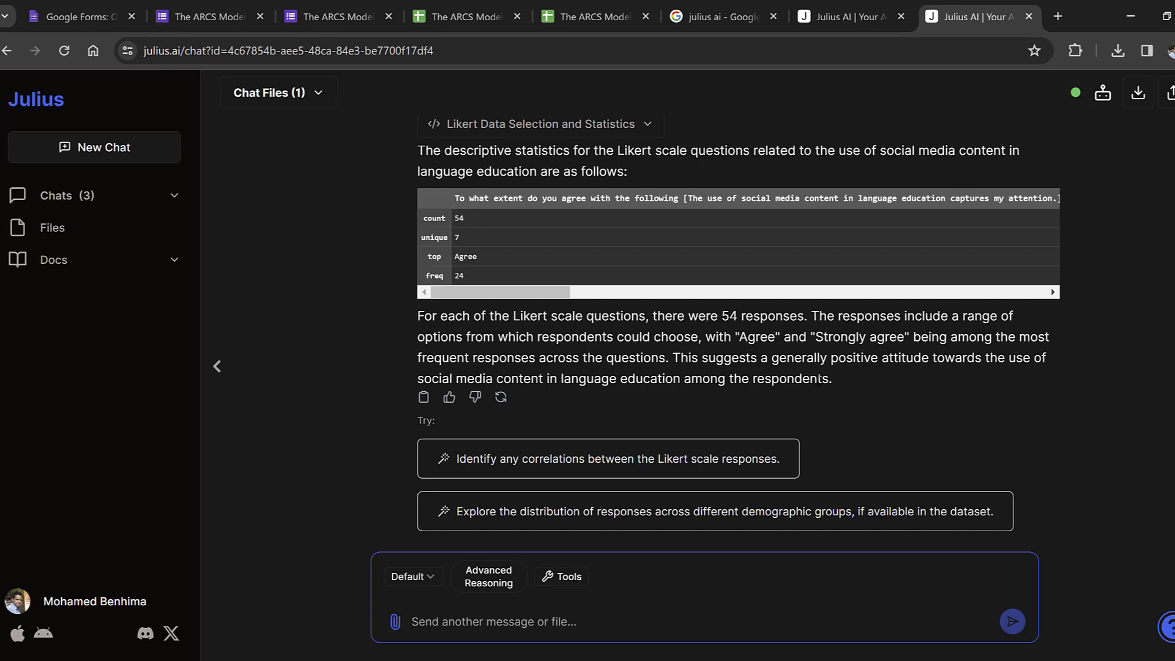
scroll(677, 364, up, 4)
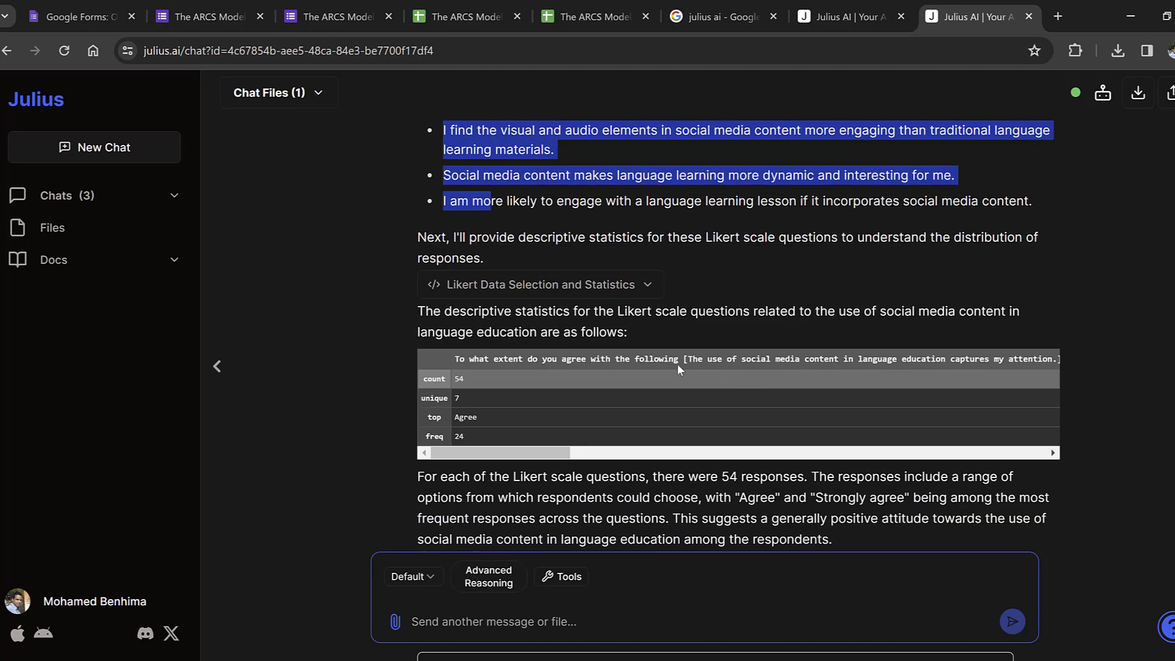
scroll(557, 314, down, 4)
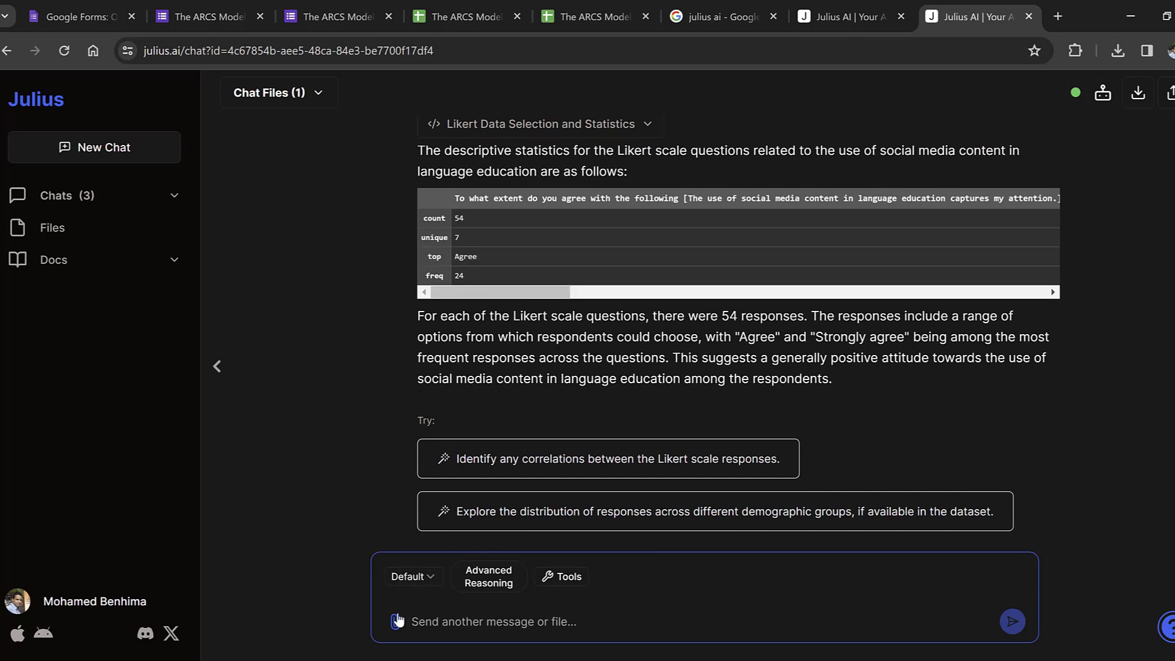
click(394, 622)
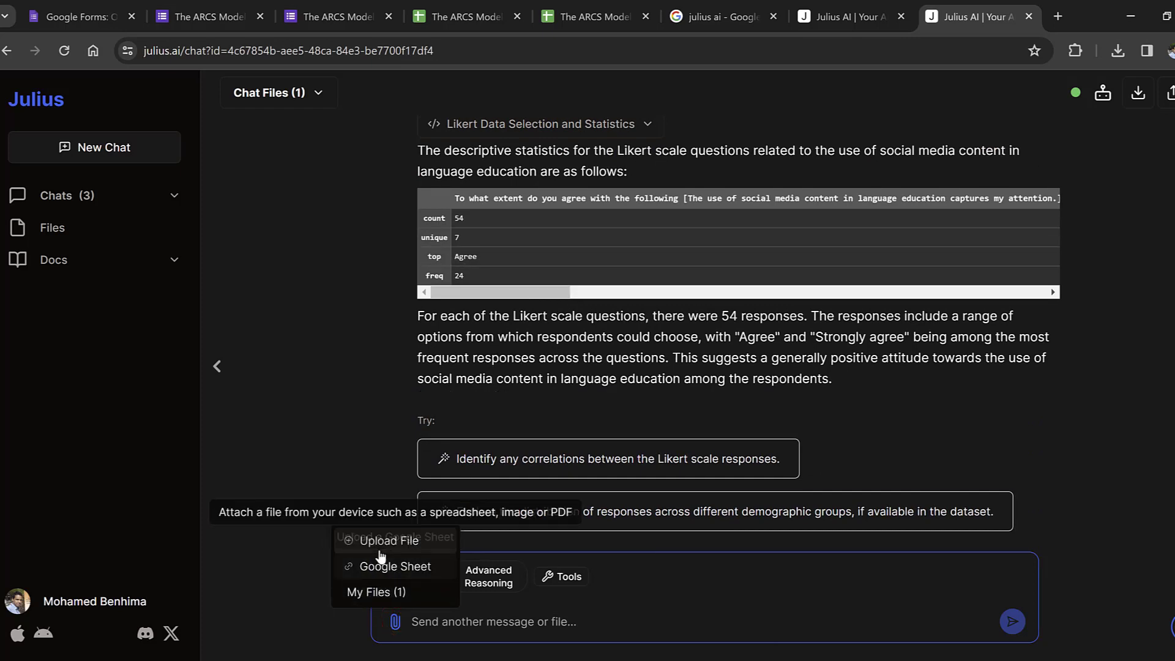
click(378, 541)
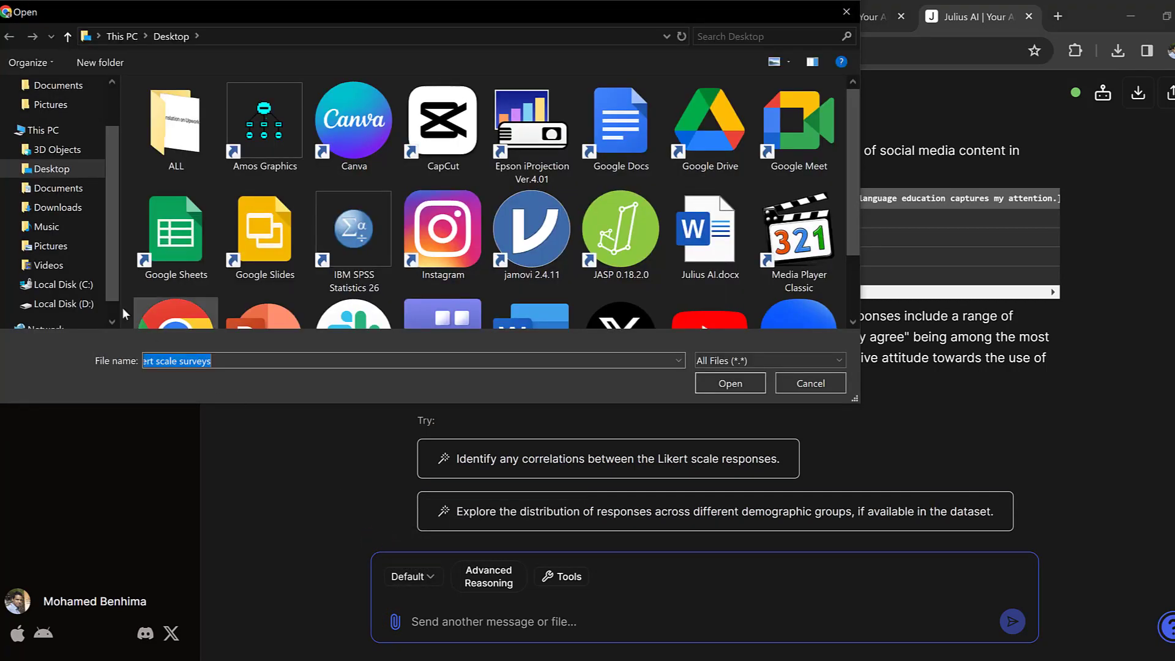
click(58, 207)
click(213, 148)
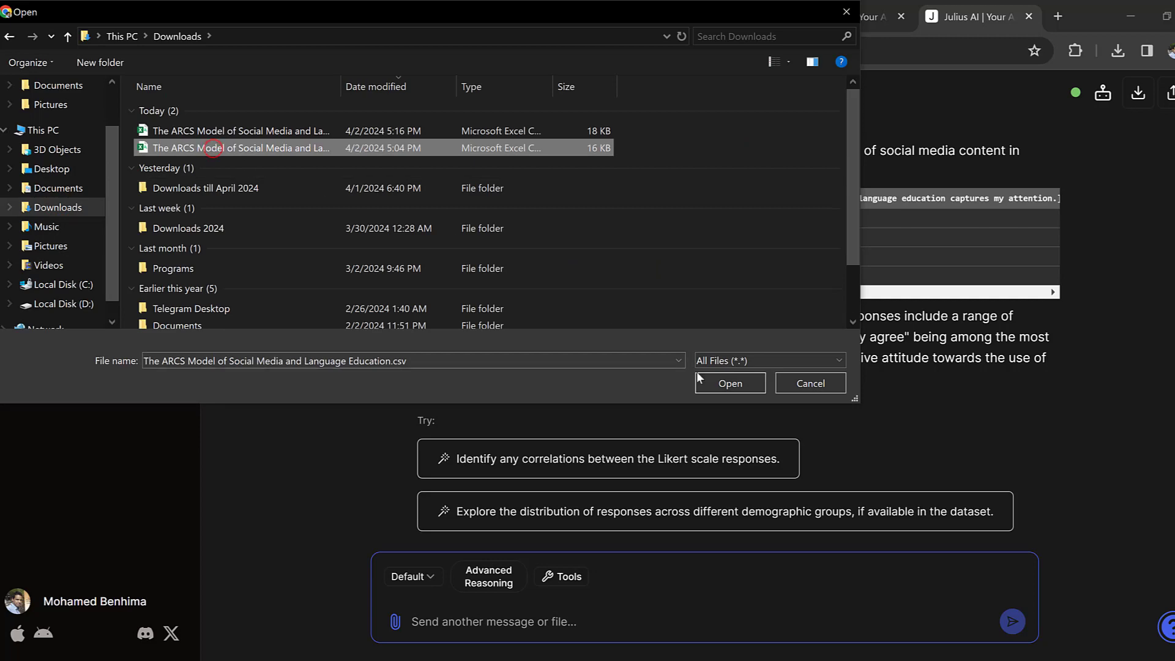
click(719, 382)
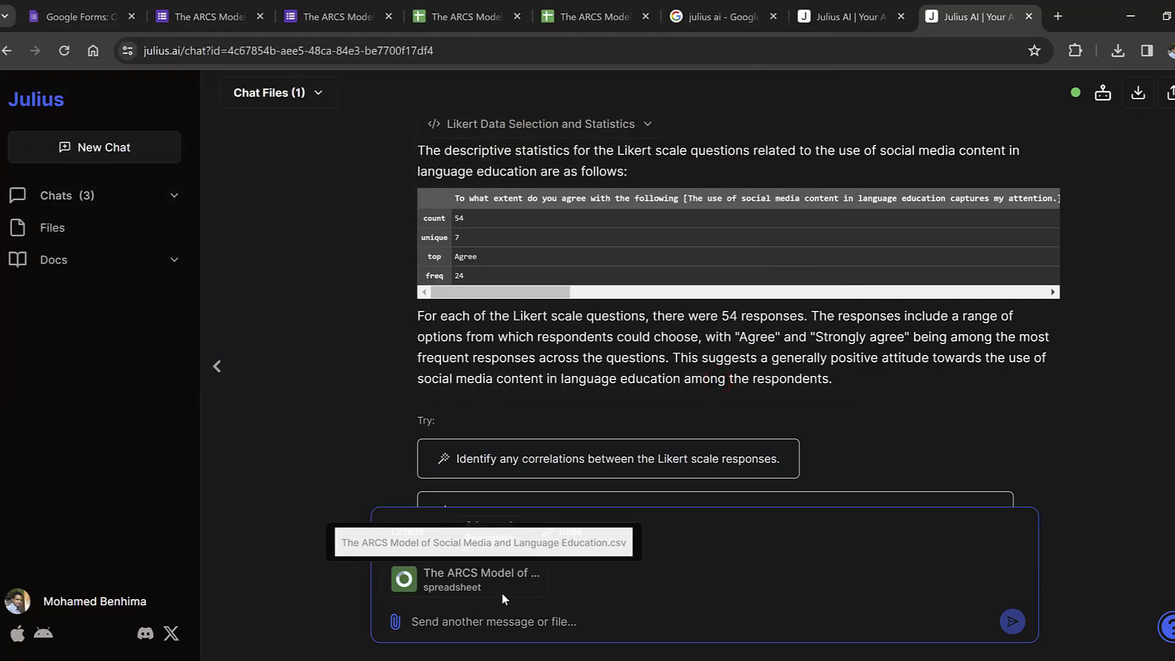
Send the attached CSV file with the prompt "code the data and provide a codebook"
click(465, 623)
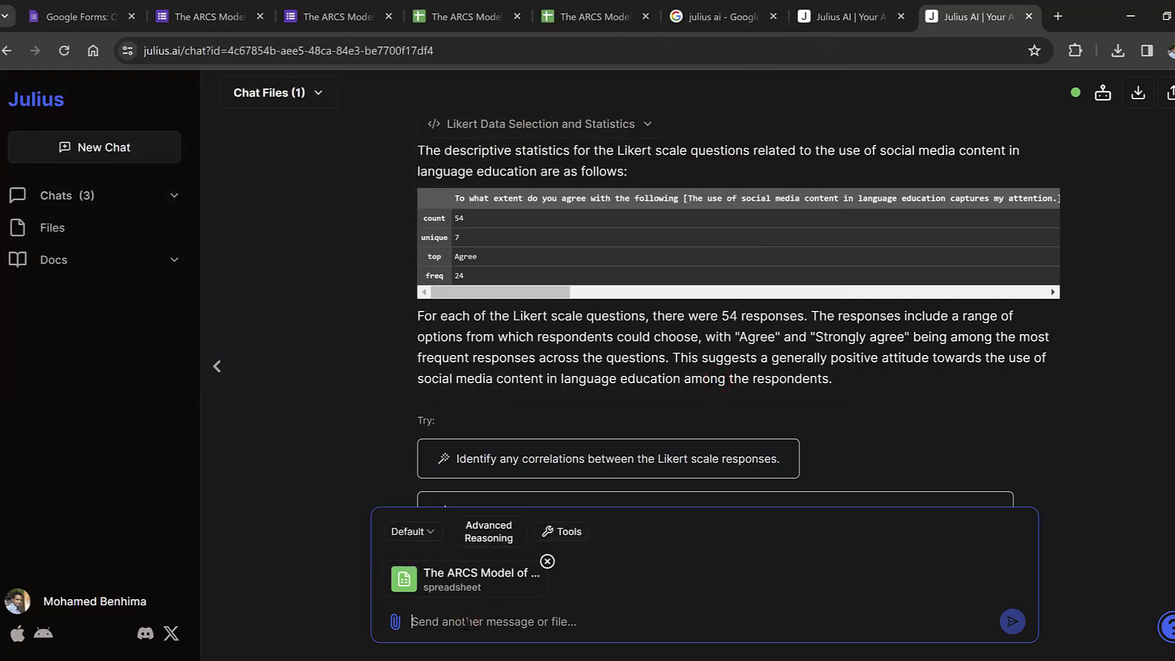
text(ocee)
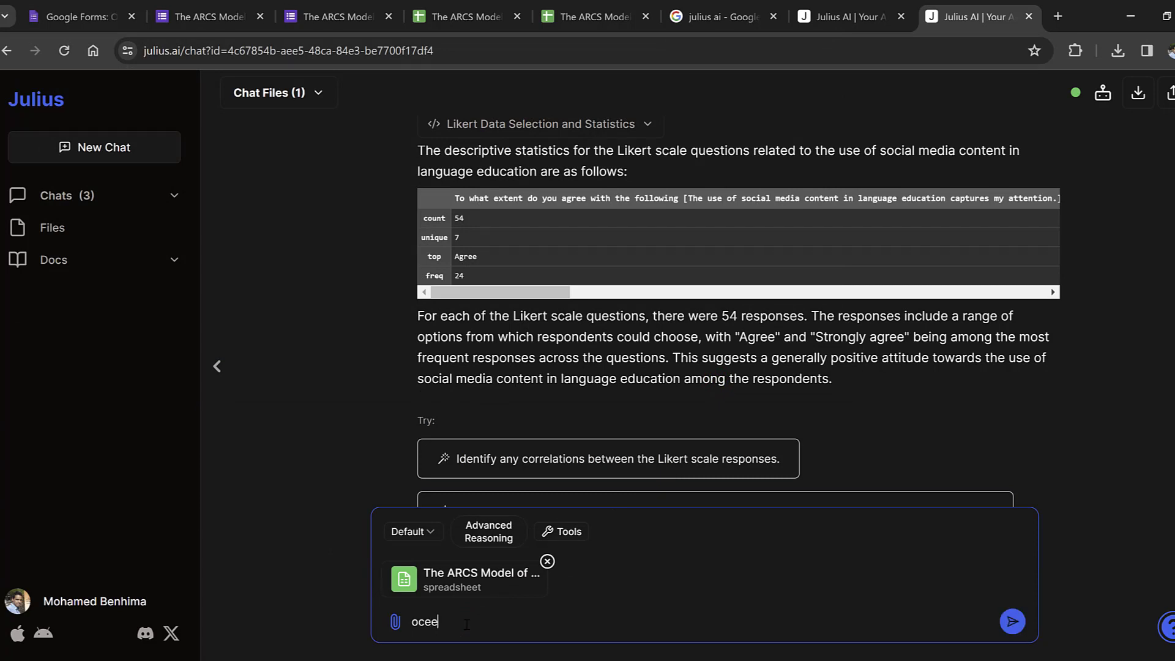
key(BackSpace)
key(BackSpace)
text(coi)
text(e the c)
text(ata and )
text(provide )
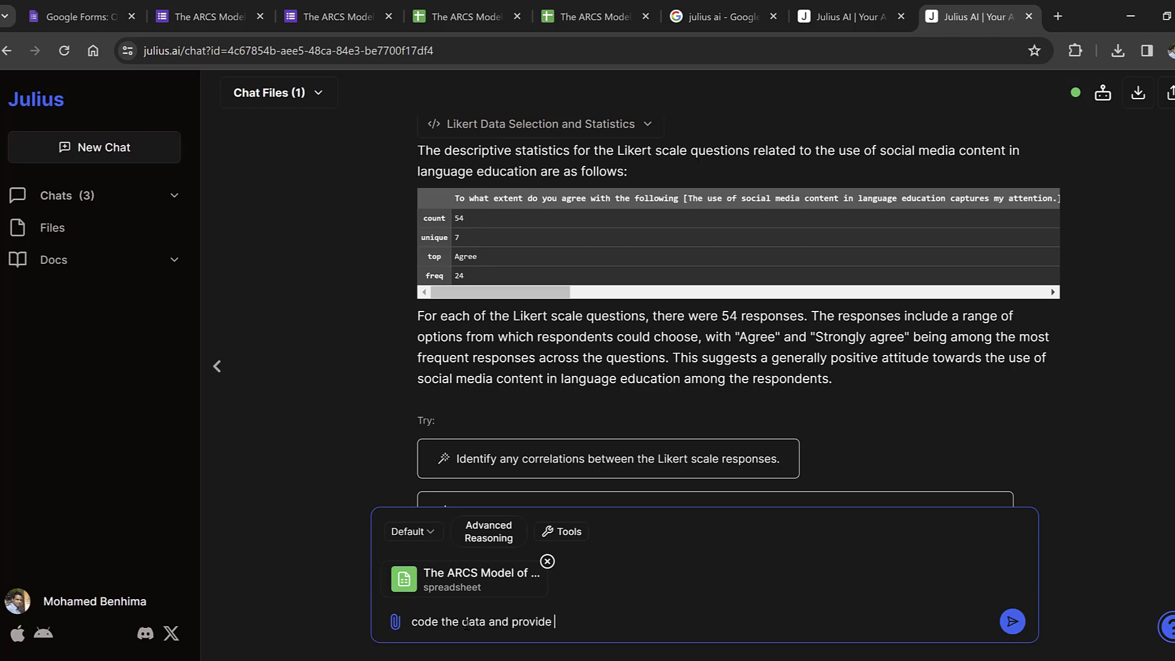
text(a codebook)
key(Return)
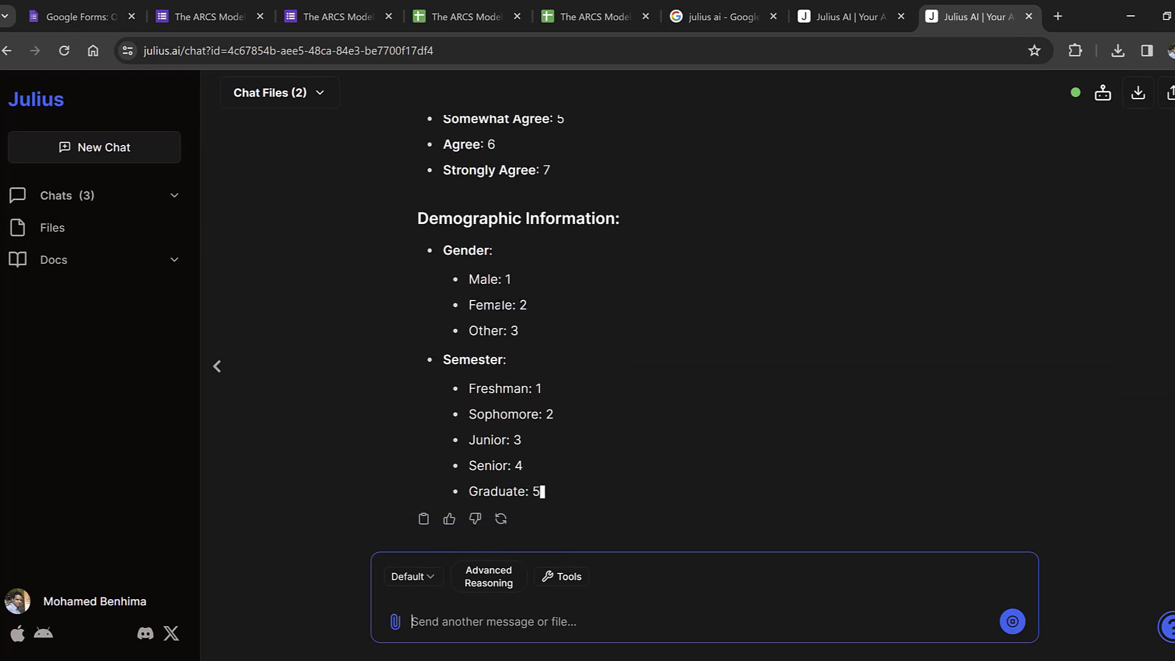
Send the follow-up prompt "provide the coded data in excel to be downloaded"
scroll(485, 245, up, 4)
scroll(492, 300, down, 8)
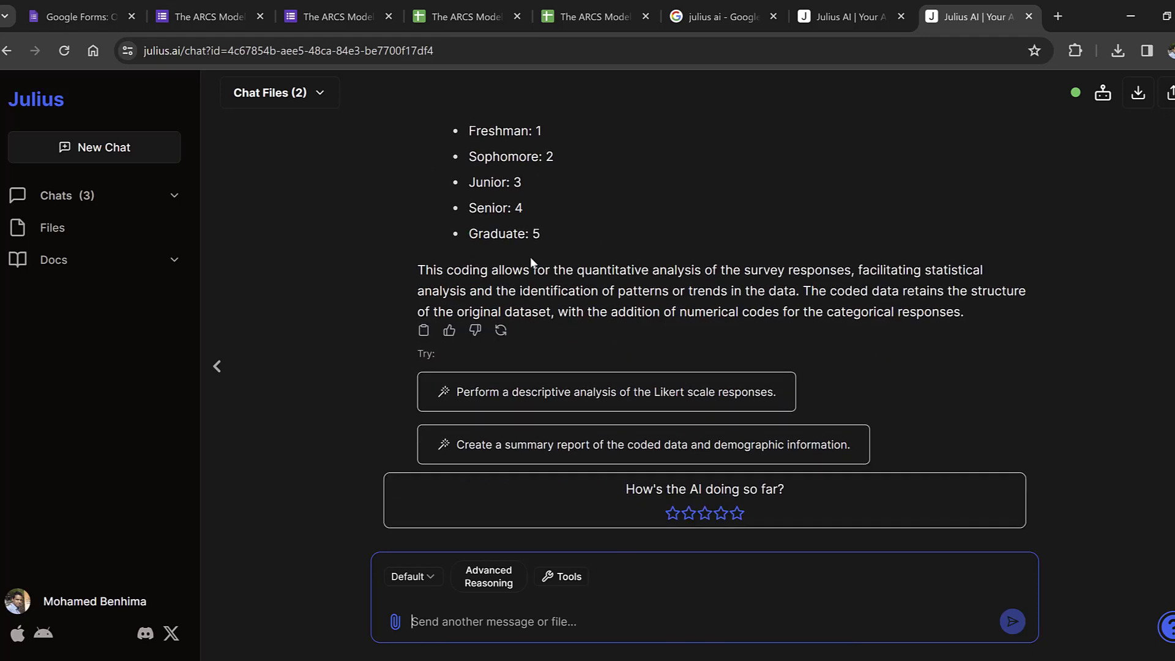
scroll(533, 269, up, 2)
click(431, 624)
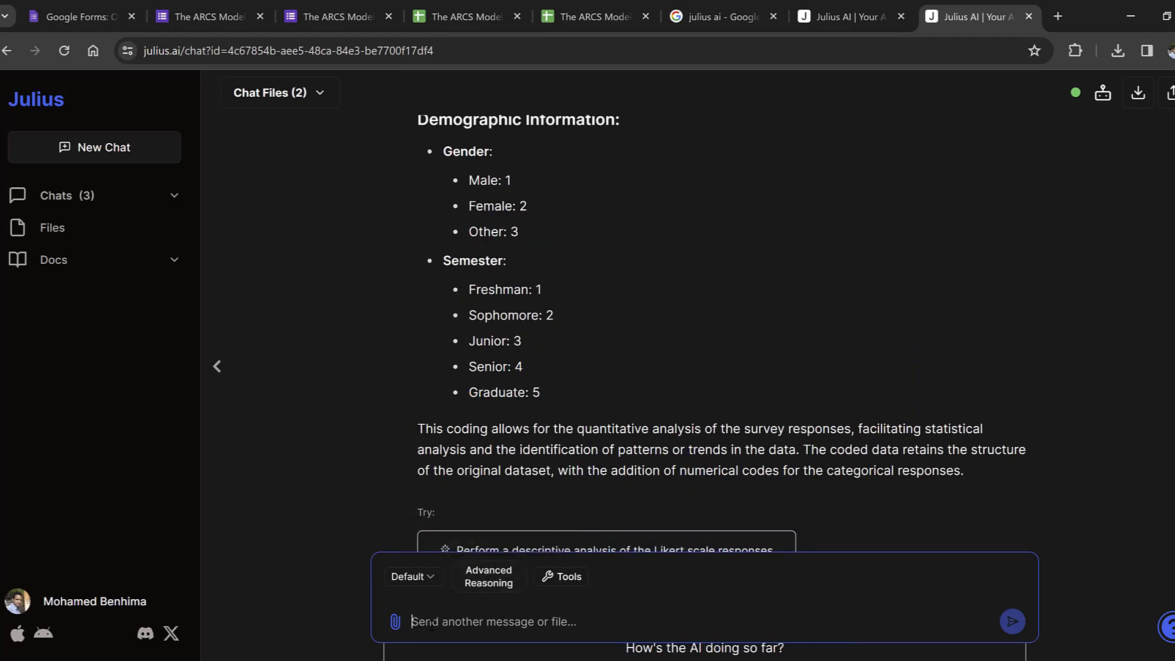
text(provide the)
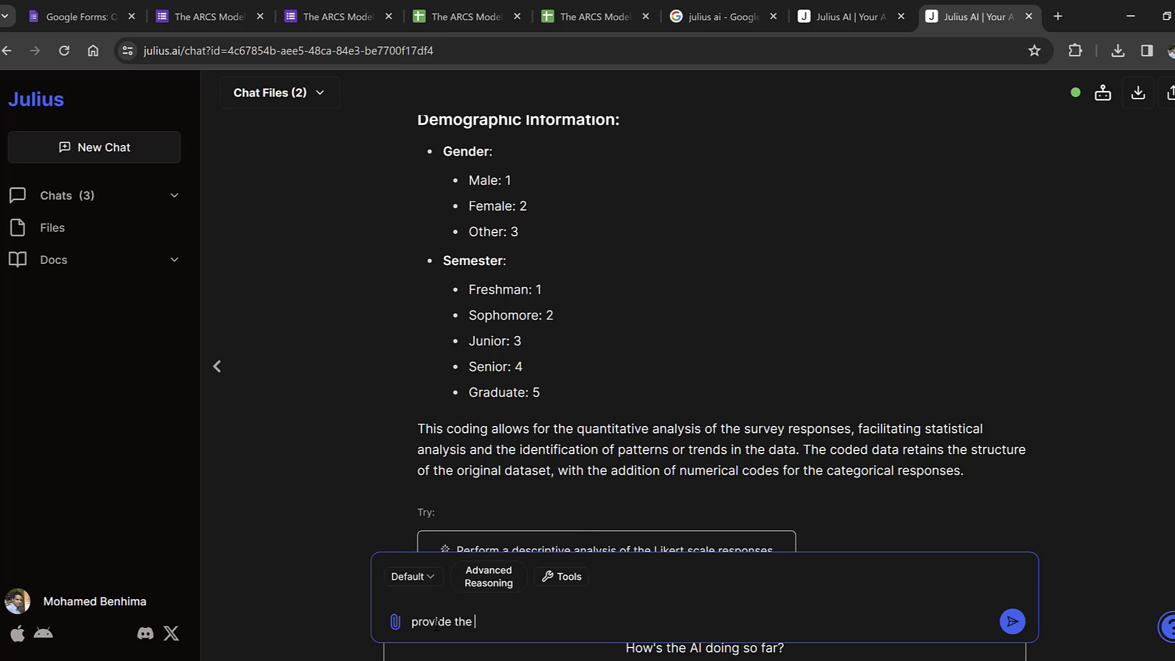
text( coded data in excel )
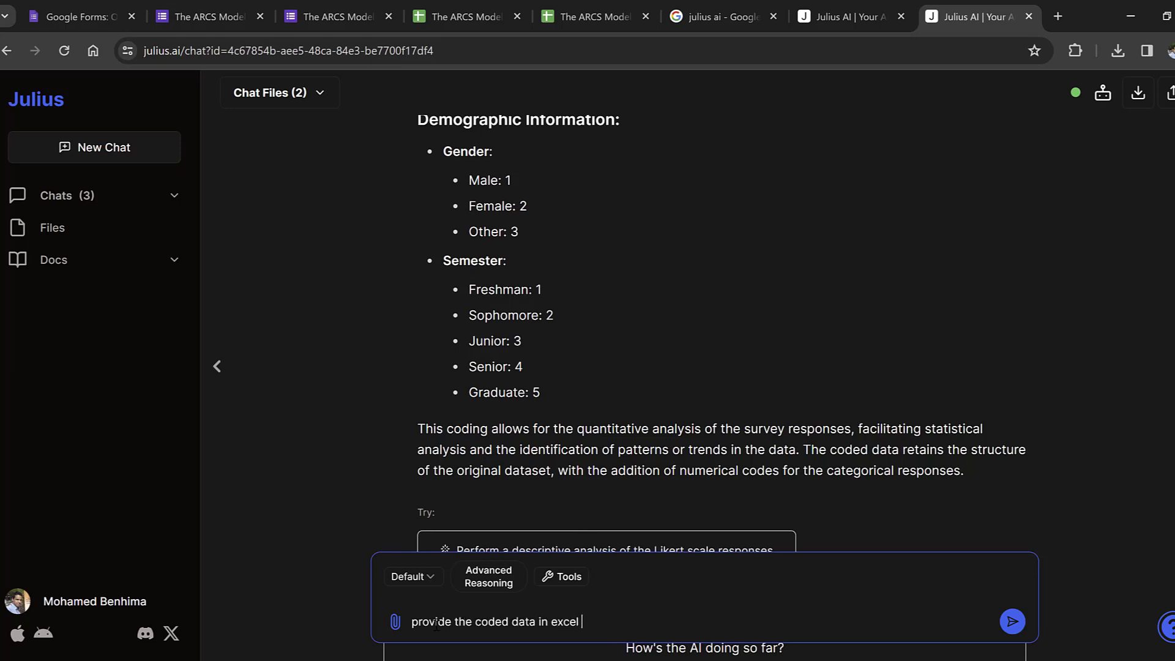
text(to be downloaded)
key(Return)
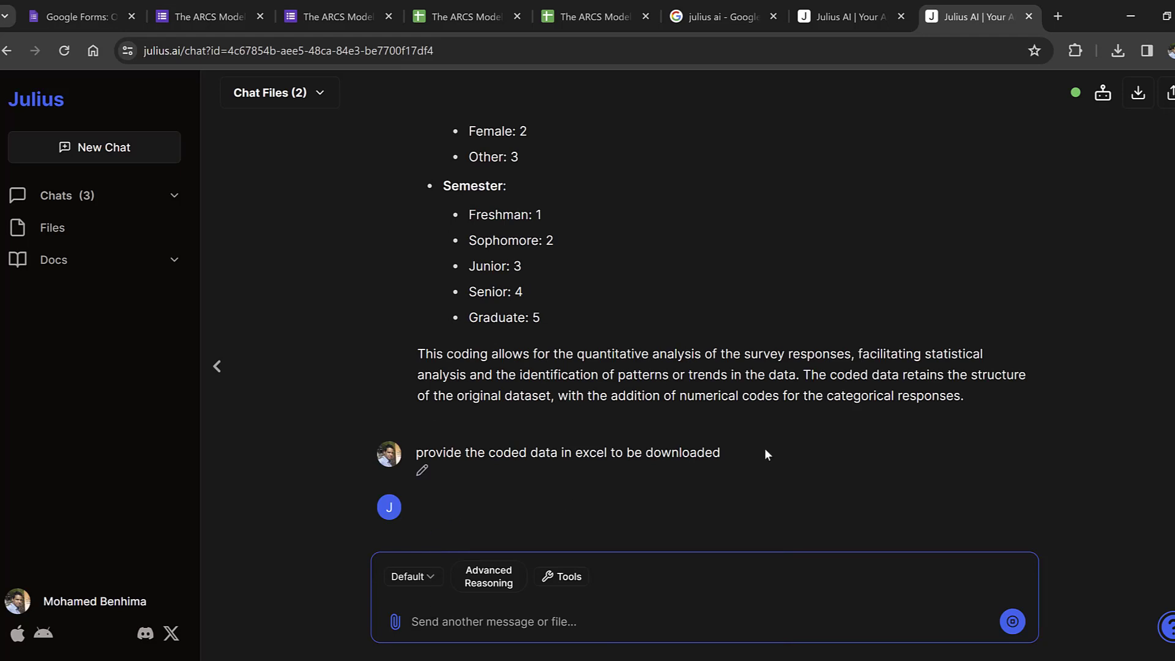
Download the coded data file Coded_ARCS_Model_Social_Media_Language_Education.xlsx from the reply and open it in Excel
scroll(766, 454, up, 8)
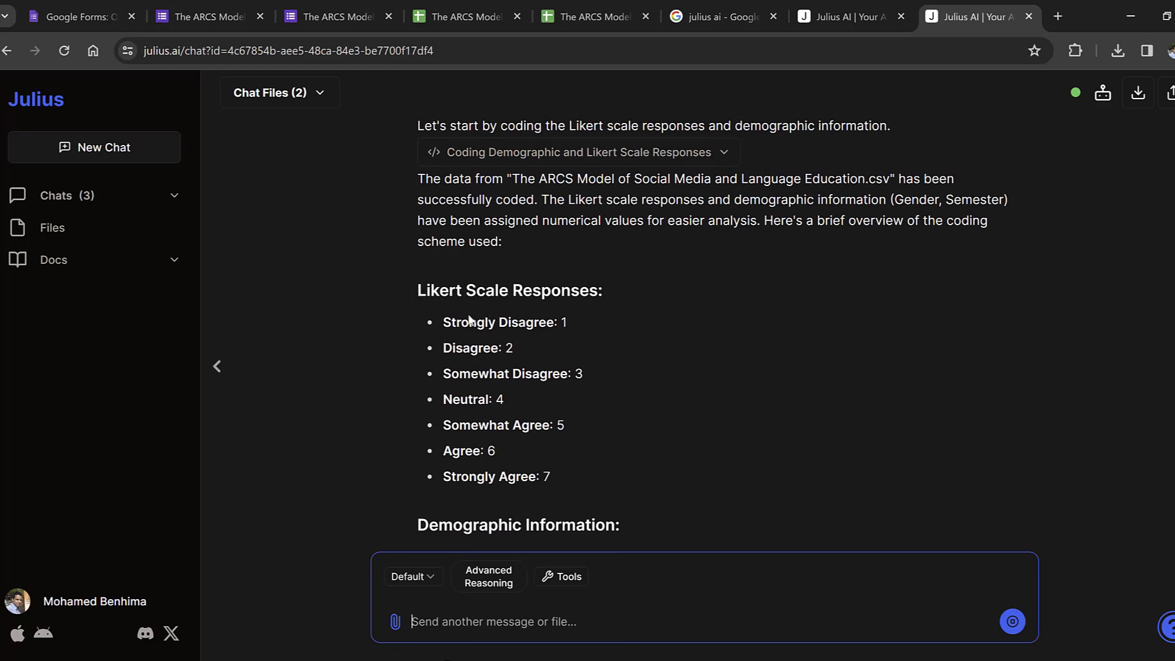
scroll(531, 423, down, 10)
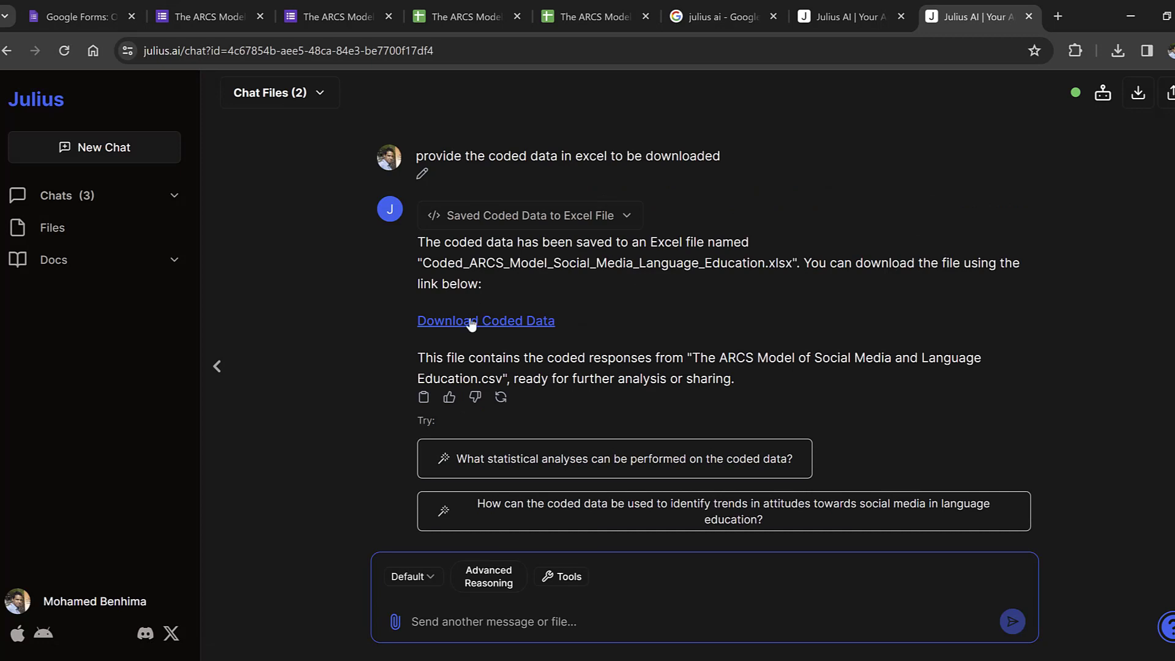
click(471, 323)
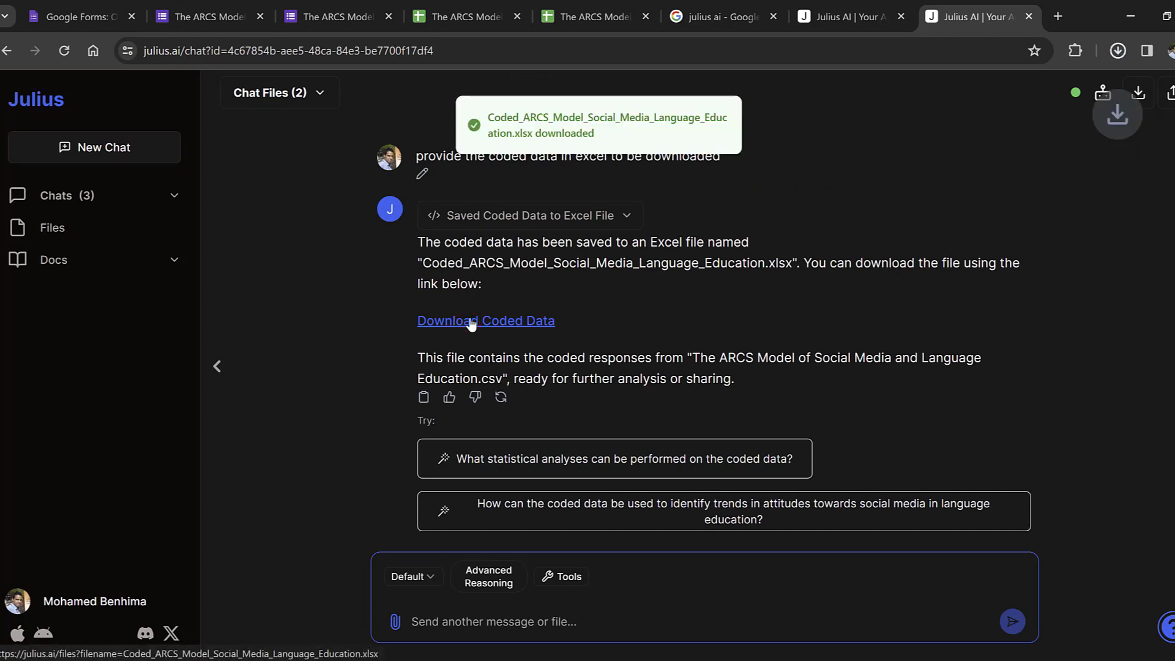
click(1118, 50)
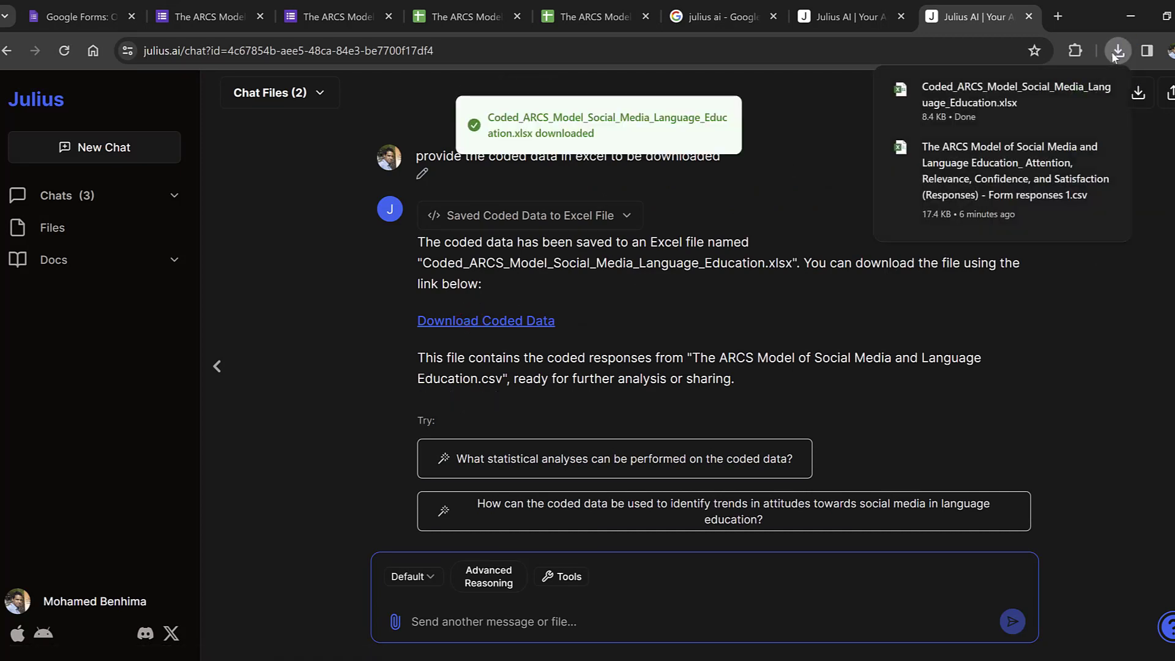
click(985, 97)
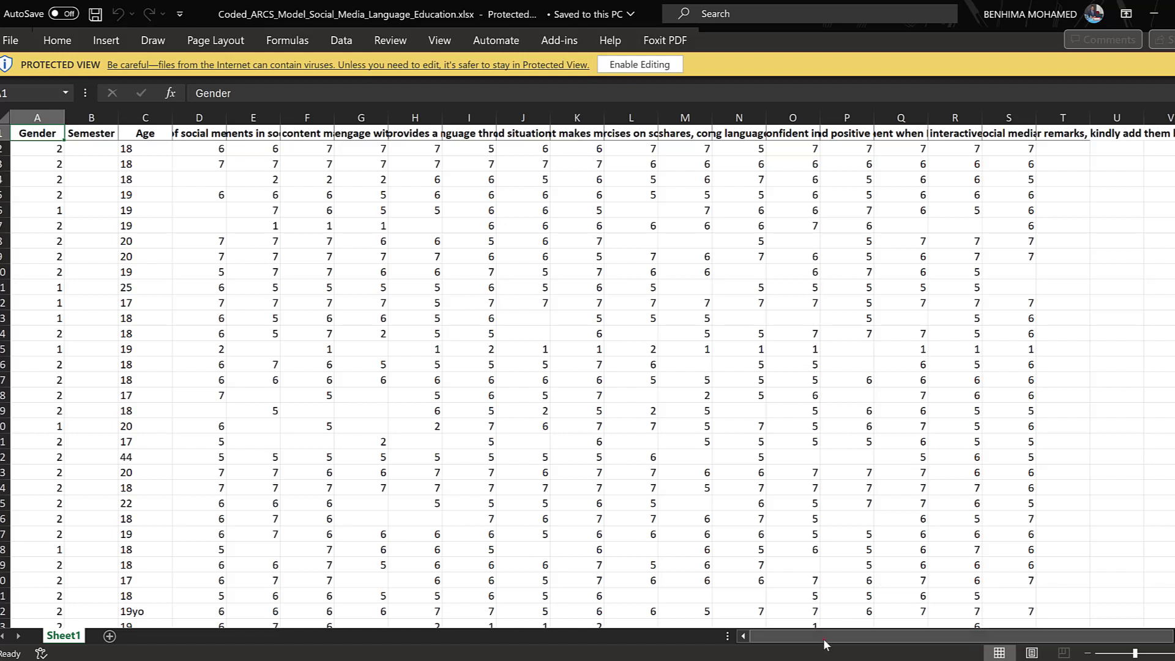
drag(824, 639, 750, 600)
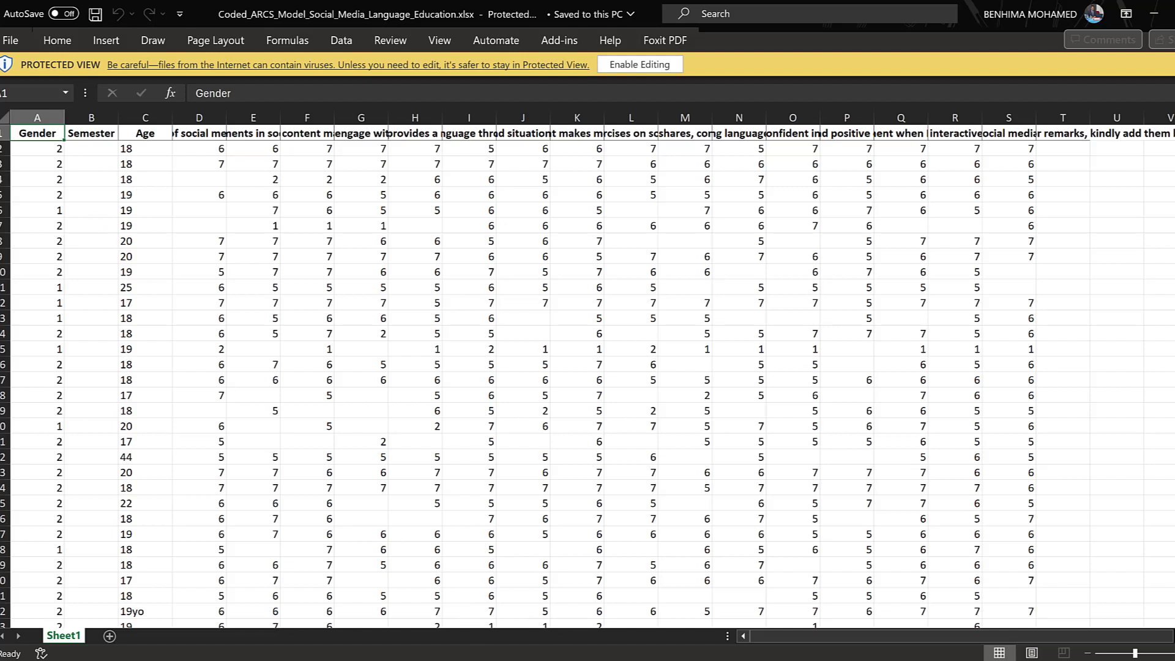
Switch back to the Julius AI chat and review the codes assigned to the Likert scale responses, gender and semester
key(alt+Tab)
scroll(507, 311, up, 7)
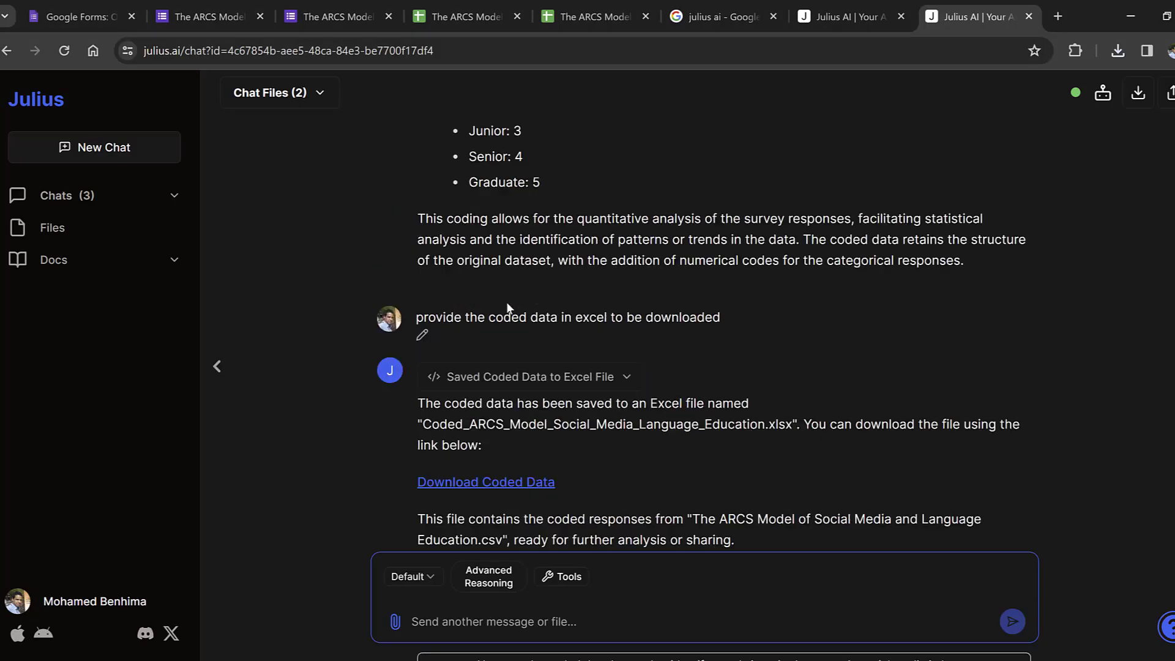
scroll(546, 350, up, 3)
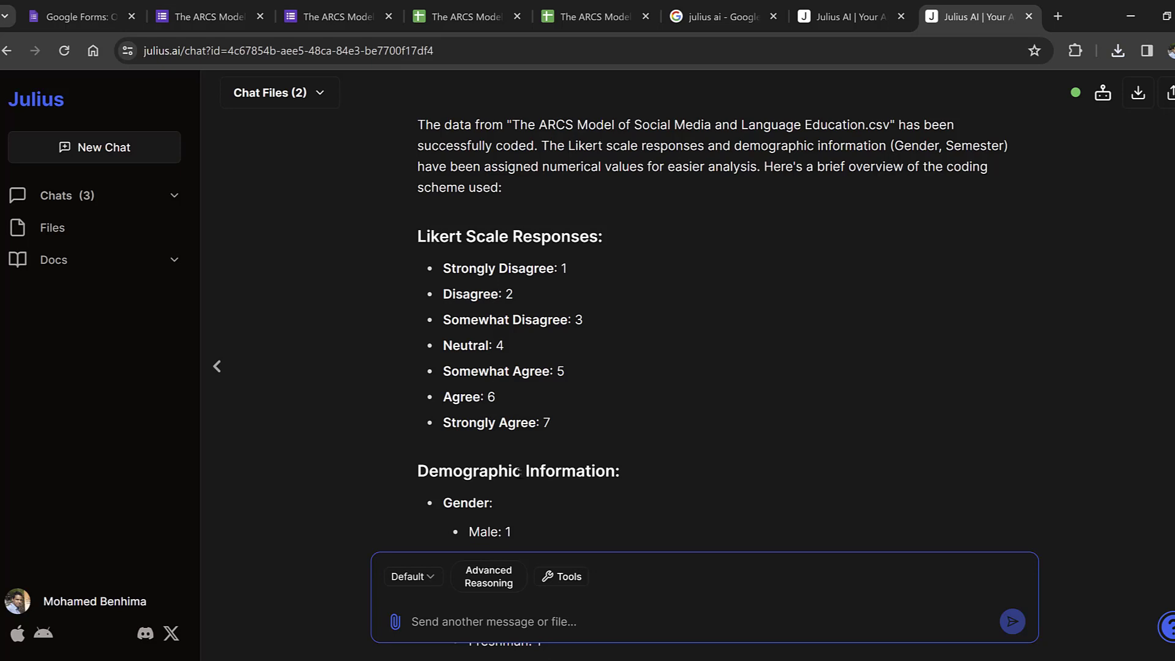
scroll(550, 424, down, 2)
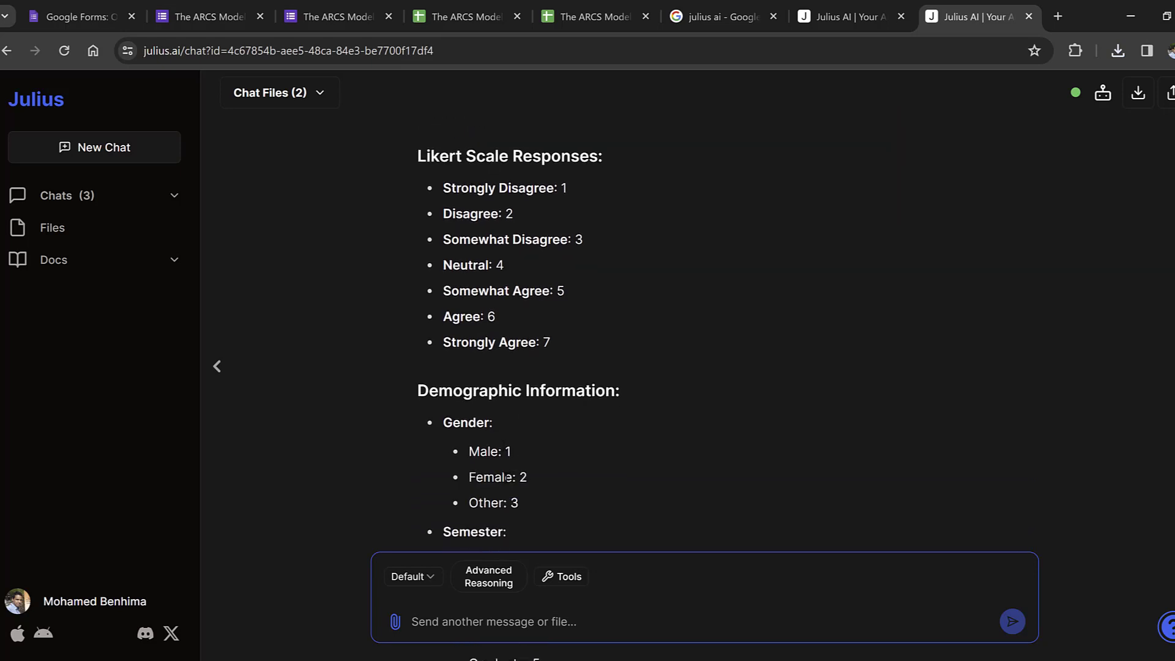
scroll(535, 479, down, 2)
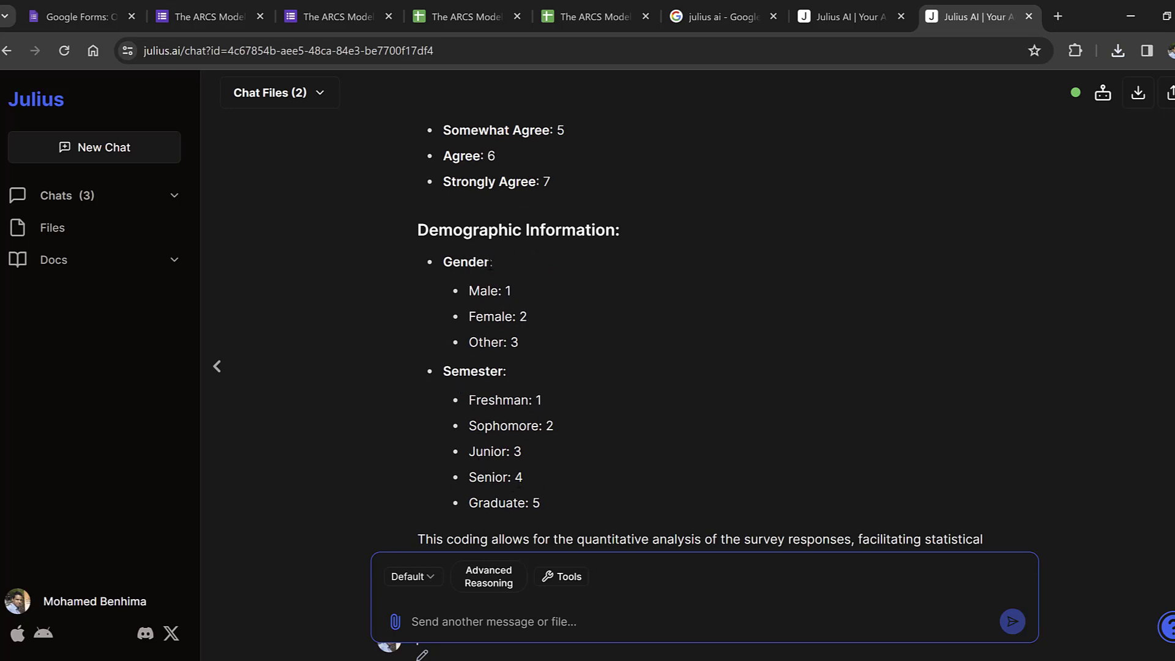
scroll(509, 473, up, 2)
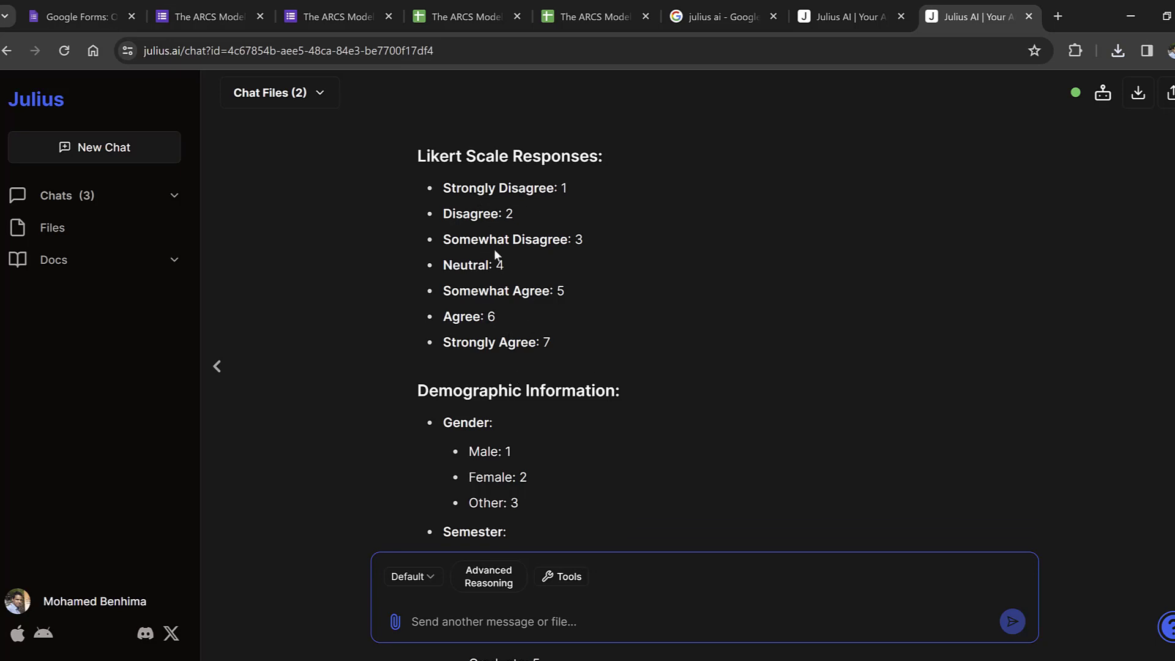
Send the prompt "perform frequency and percentage analysis of the demographic questions"
scroll(557, 216, down, 7)
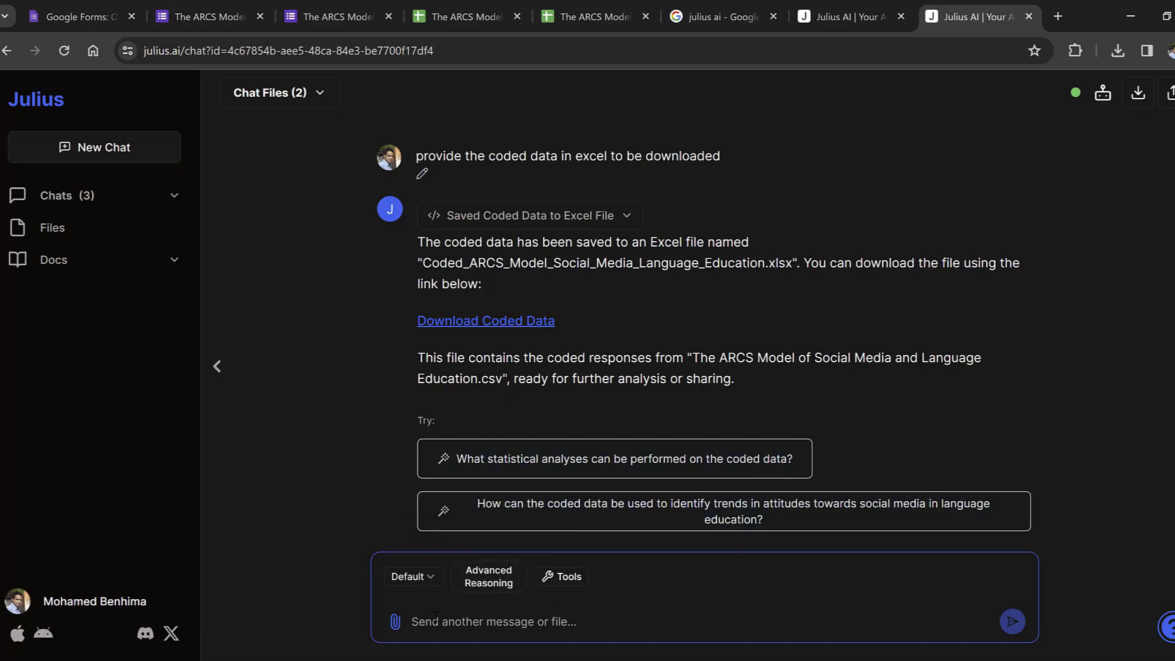
text(perform)
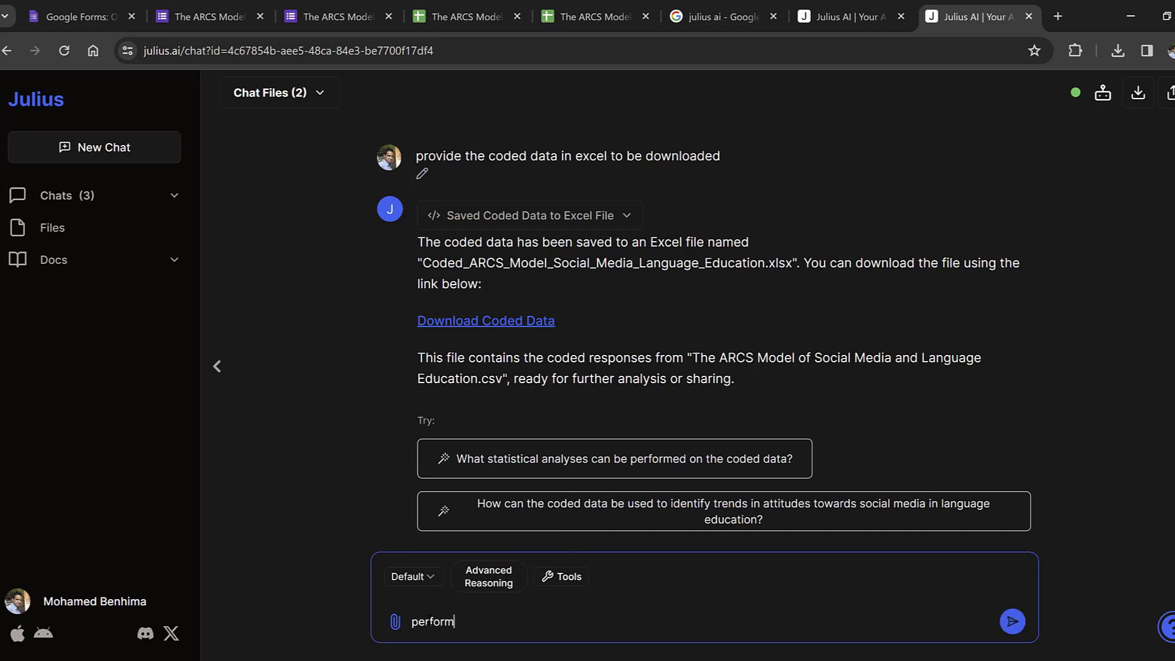
text( frequency an d percentage ana)
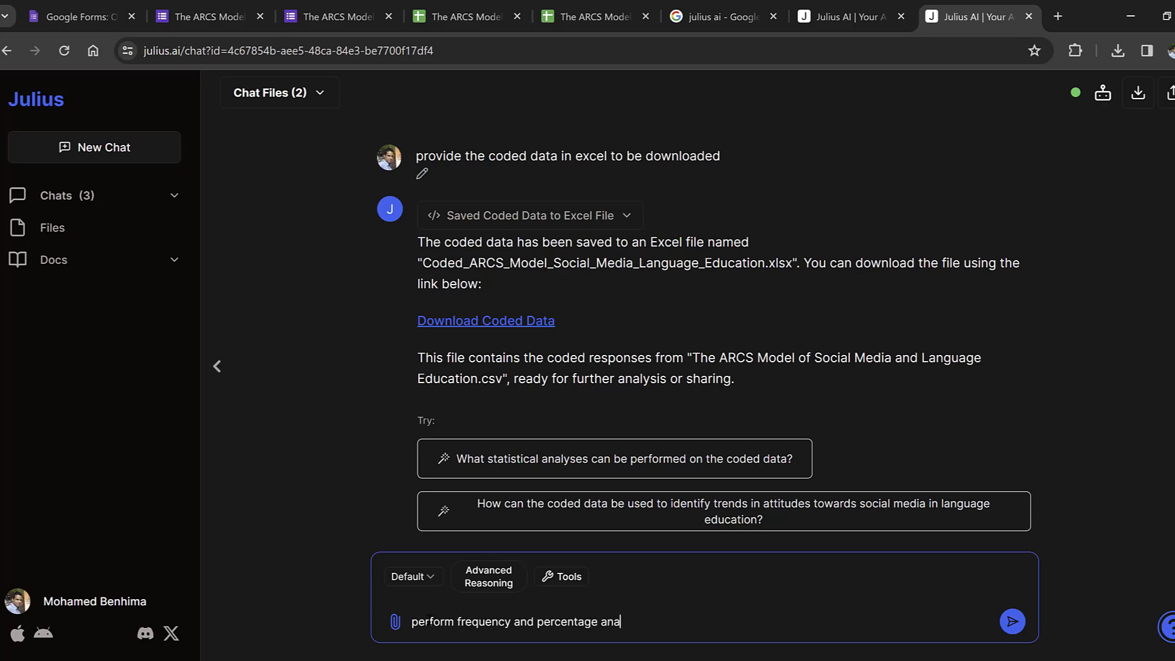
text(lysis of thje d)
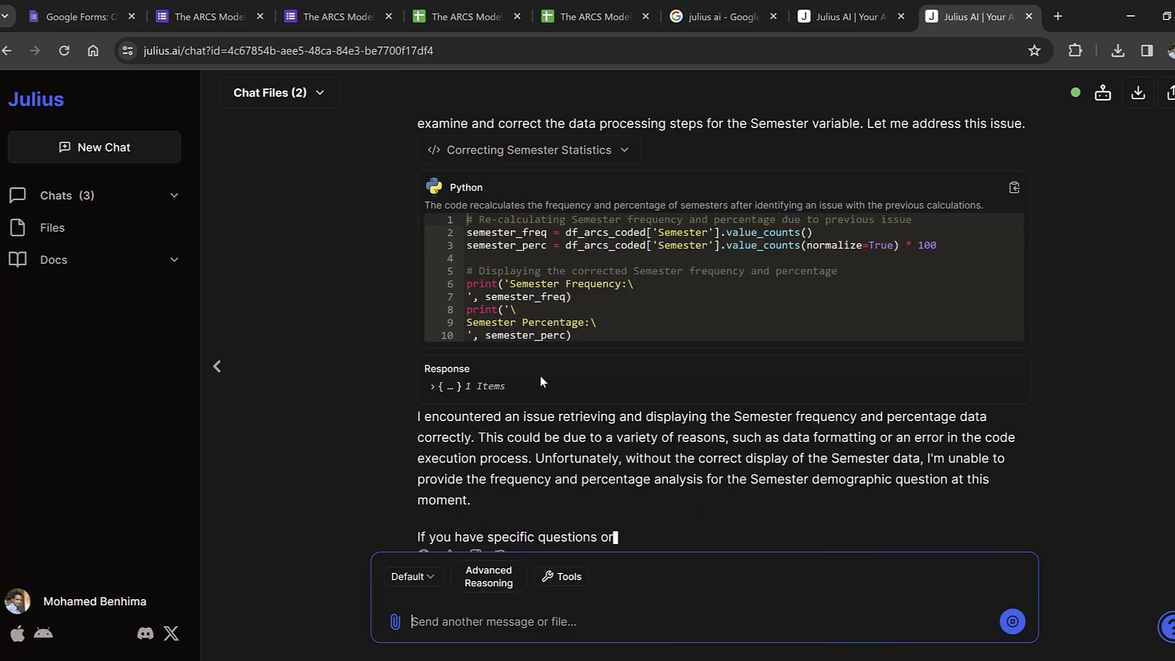
Compare the chat's gender frequencies and percentages with the Gender pie chart in the Google Forms response summary
scroll(543, 302, up, 3)
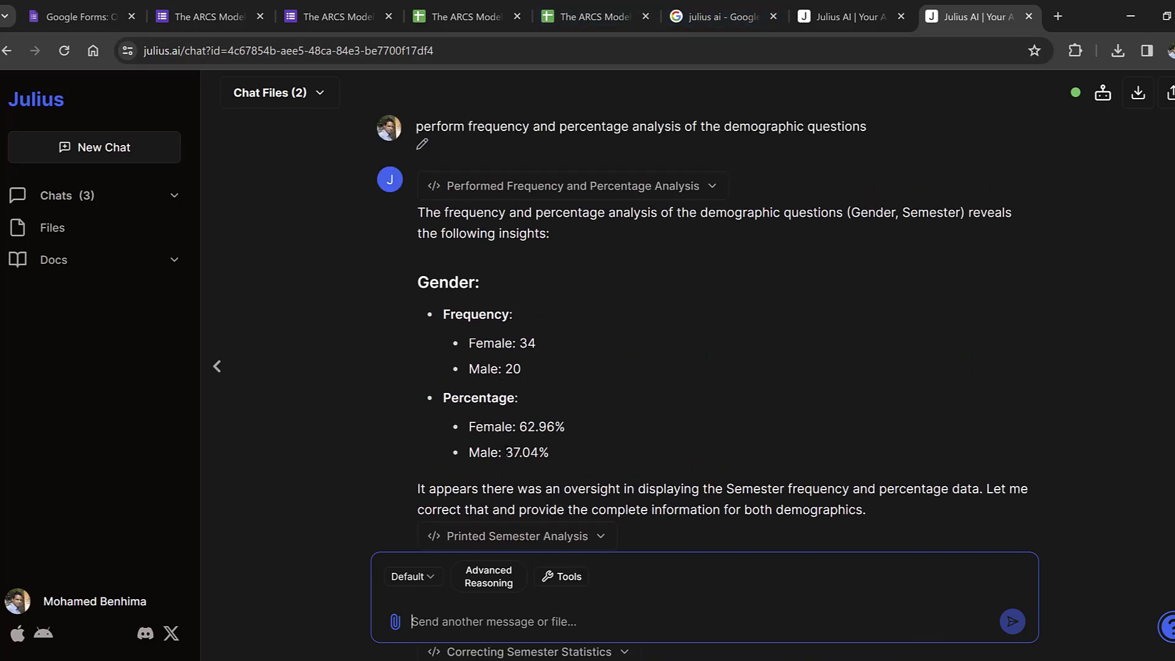
click(337, 17)
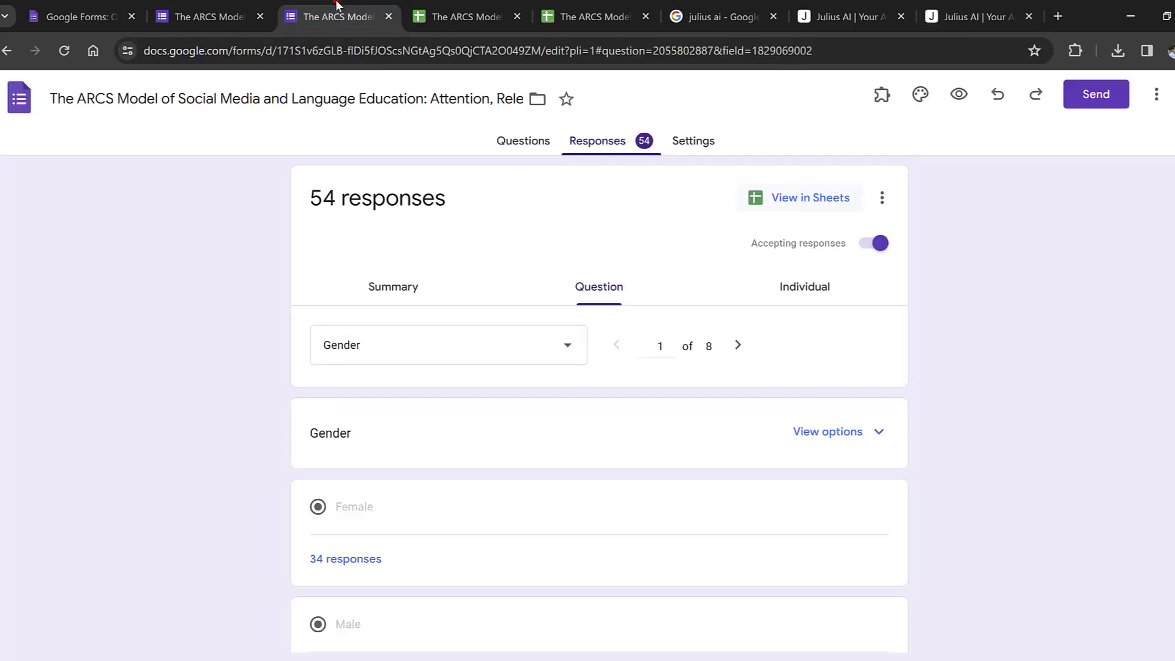
scroll(663, 331, up, 5)
mouse_move(468, 405)
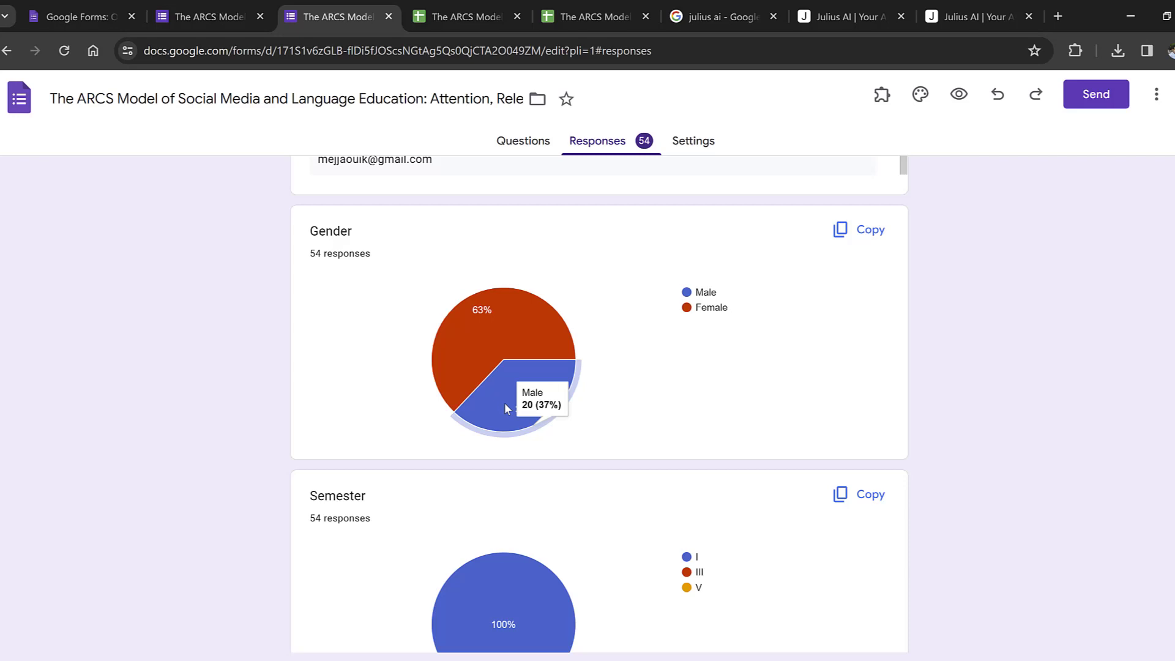
mouse_move(488, 340)
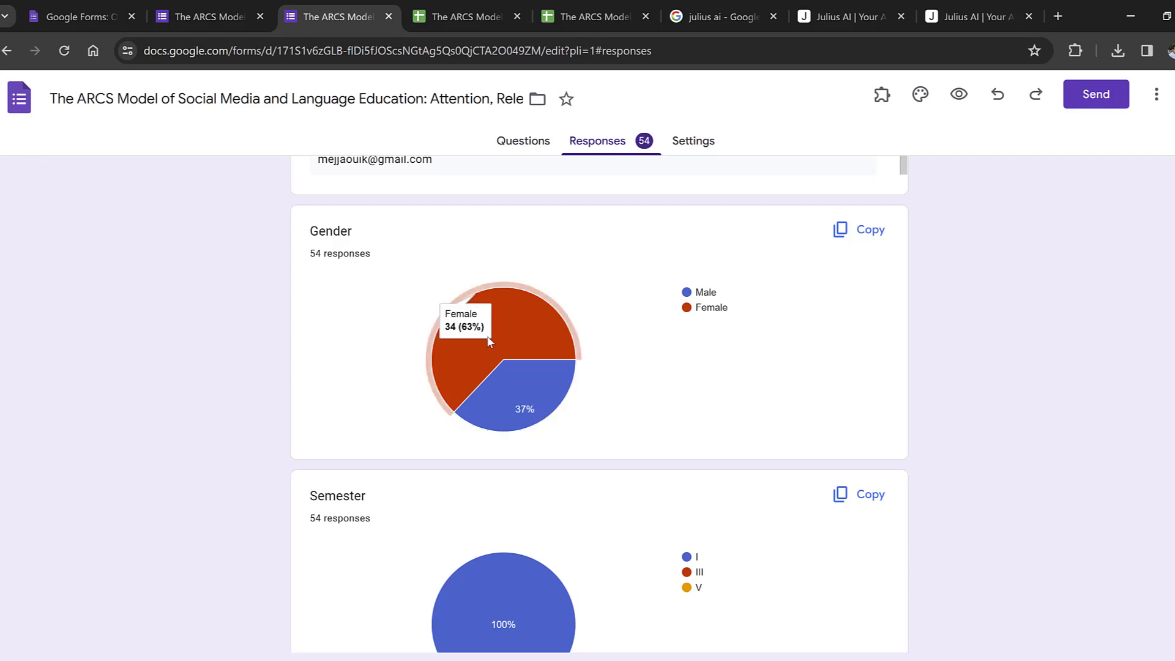
Cross-check the gender and semester results in the Julius AI reply against the Gender and Semester pie charts in the Google Forms responses
click(849, 5)
click(973, 6)
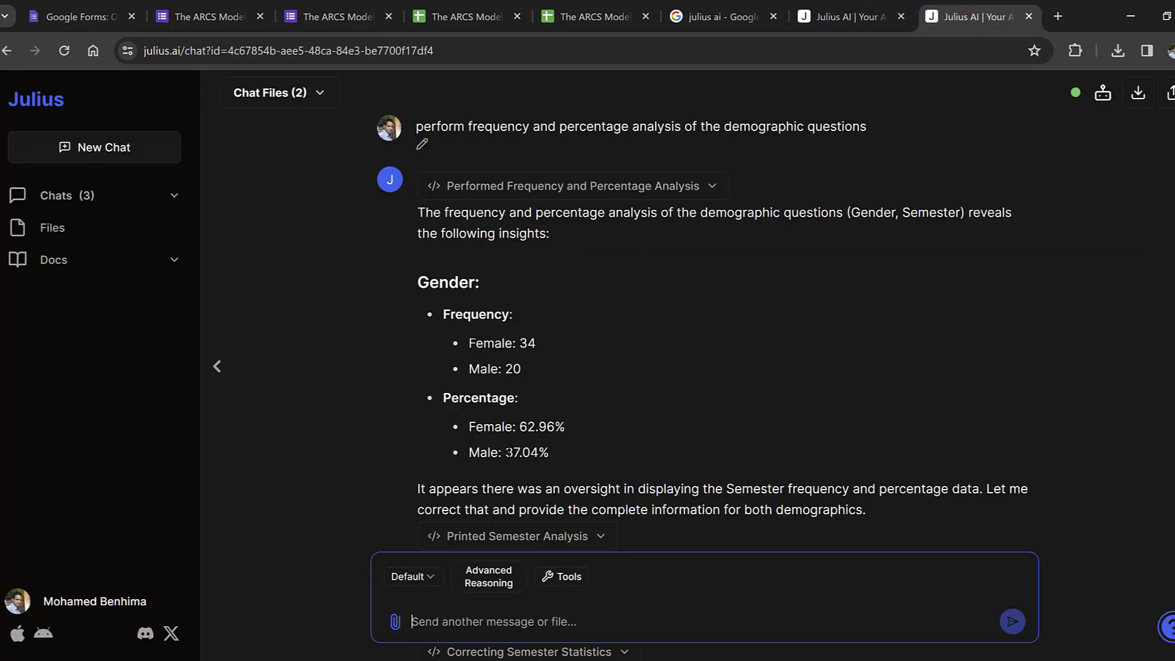
click(331, 13)
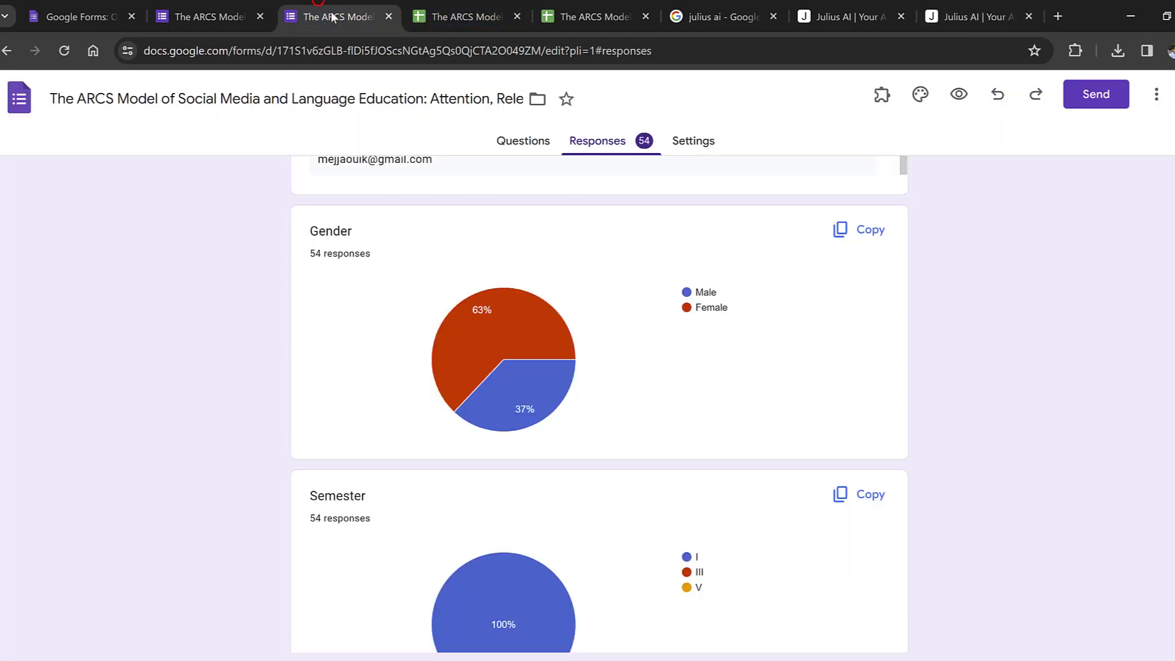
scroll(577, 450, down, 1)
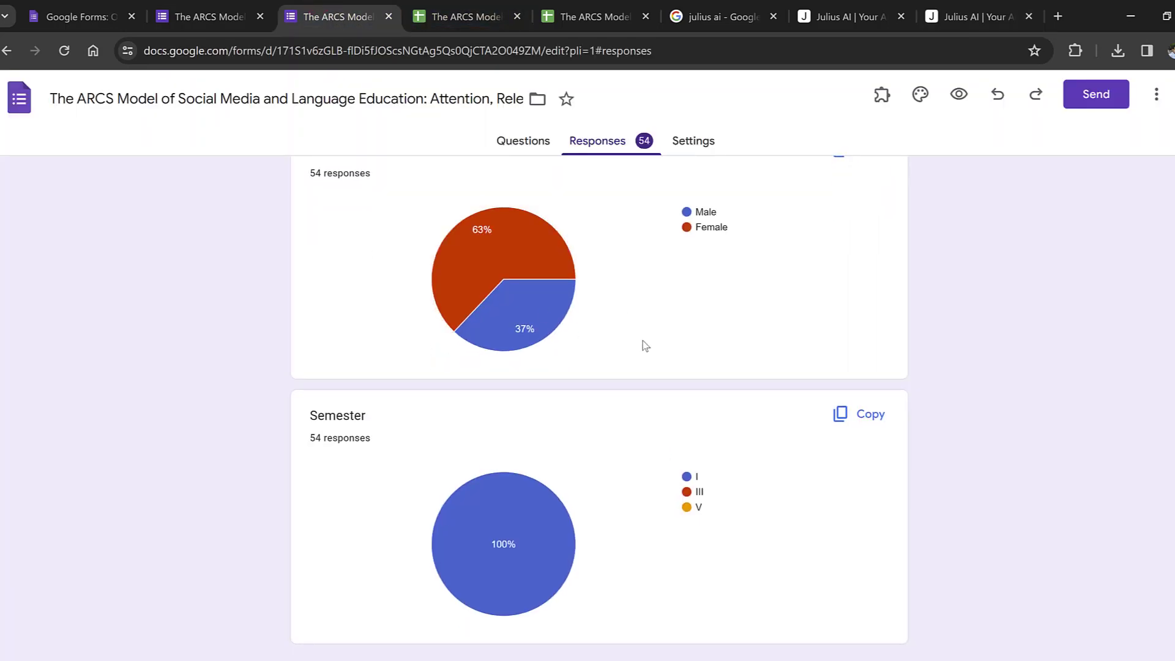
mouse_move(499, 240)
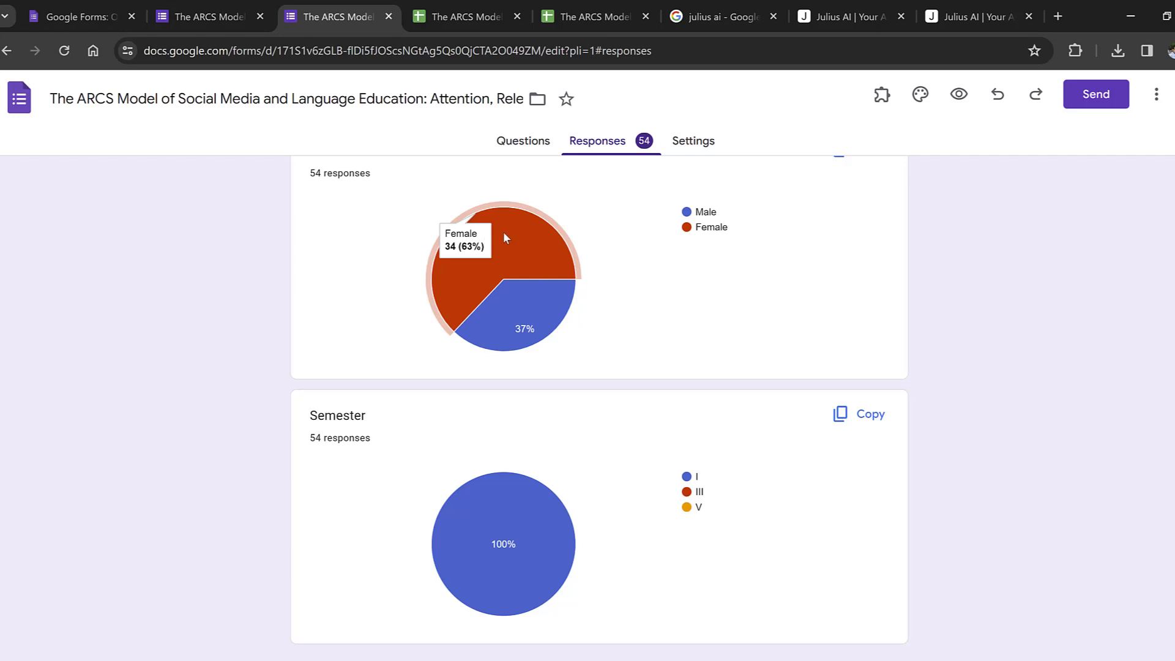
mouse_move(511, 342)
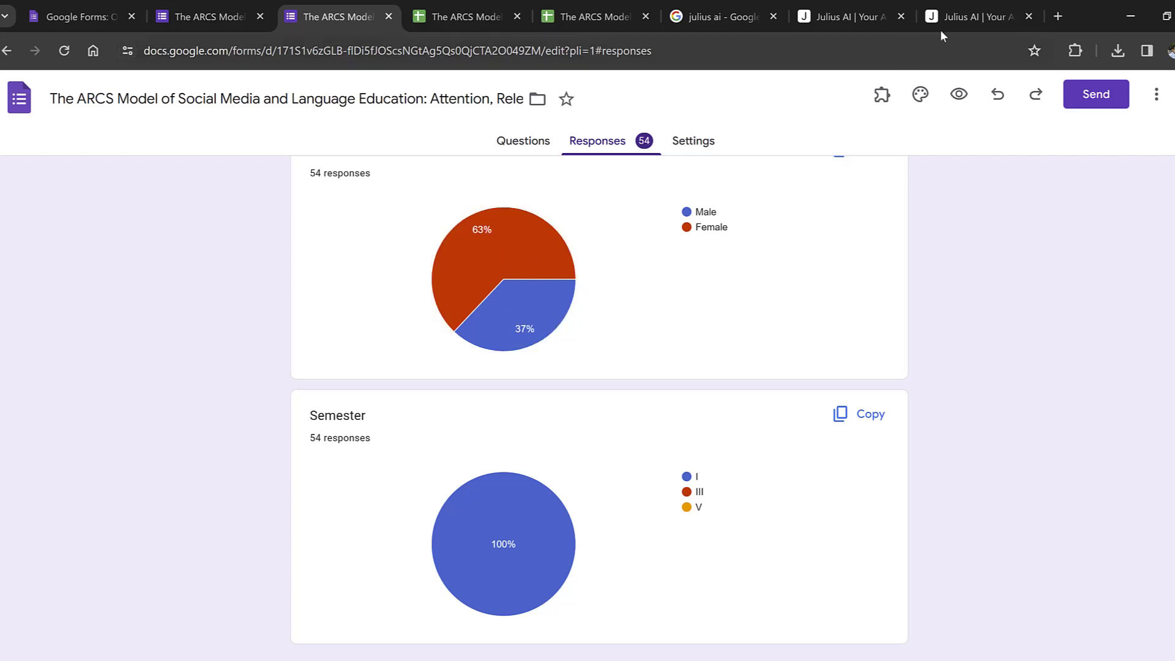
click(973, 13)
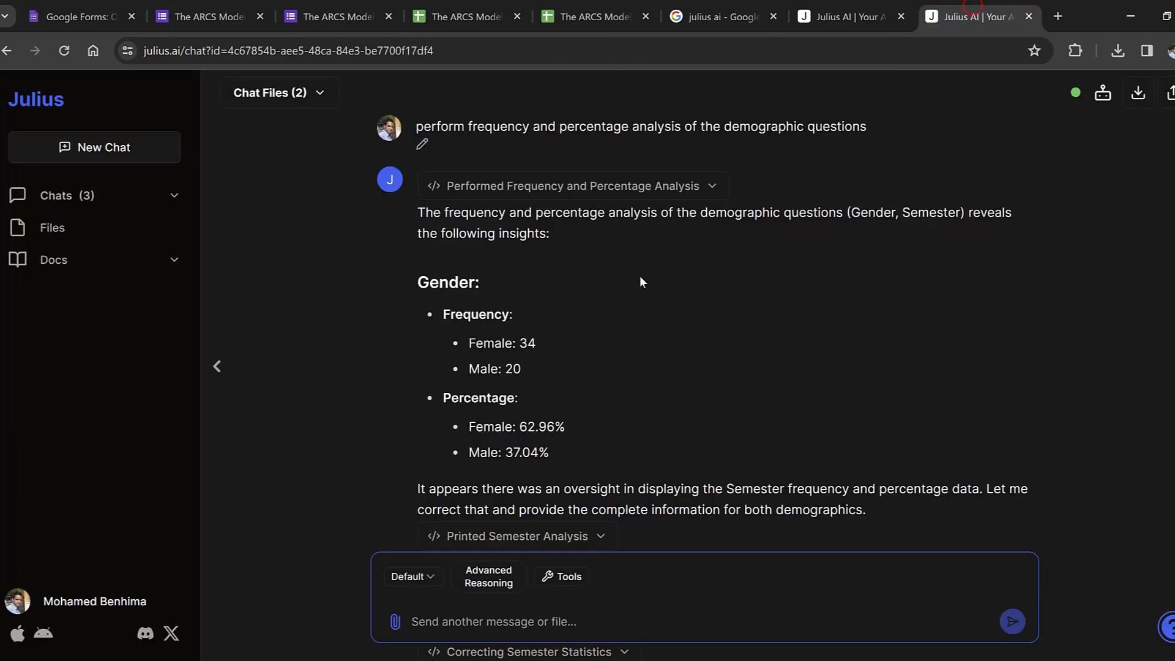
scroll(640, 276, down, 6)
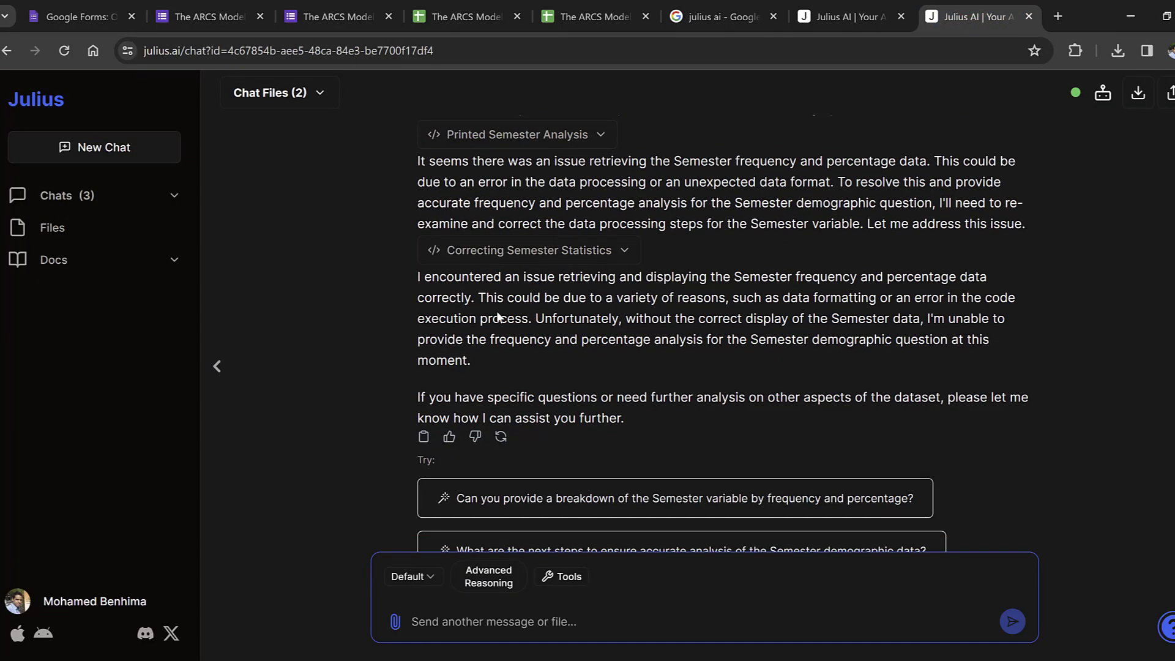
Send a prompt to "provide mean and standard deviation of each Likert scale category", asking to combine the items together
click(430, 621)
text(pr)
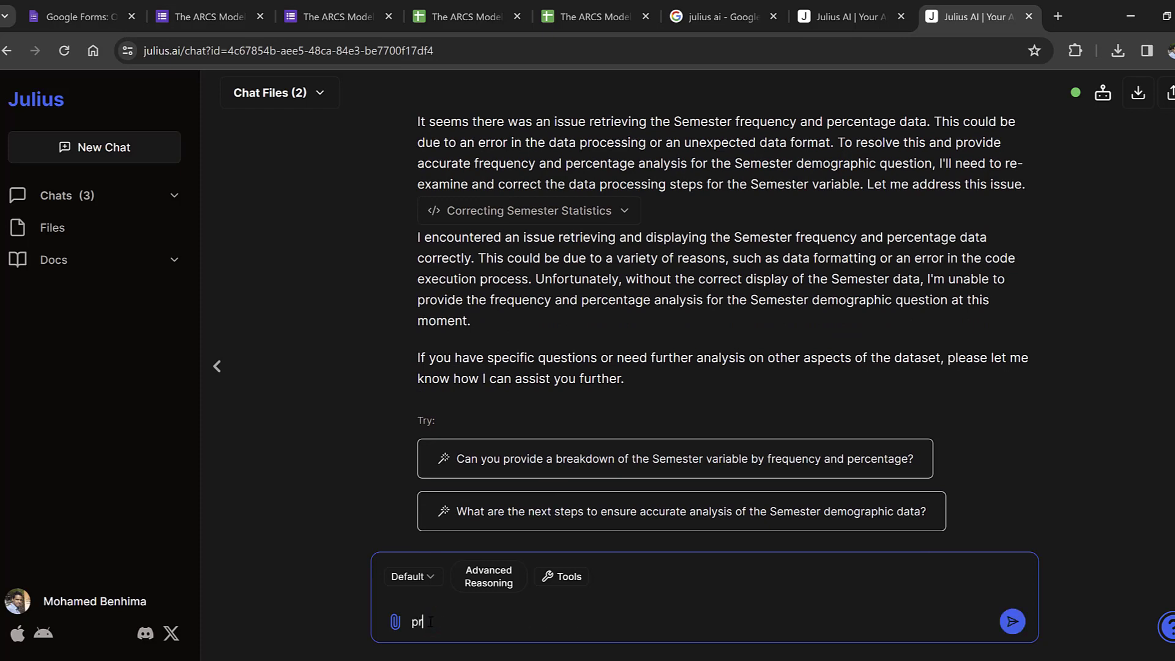
text(ovide mean and standard deviaion)
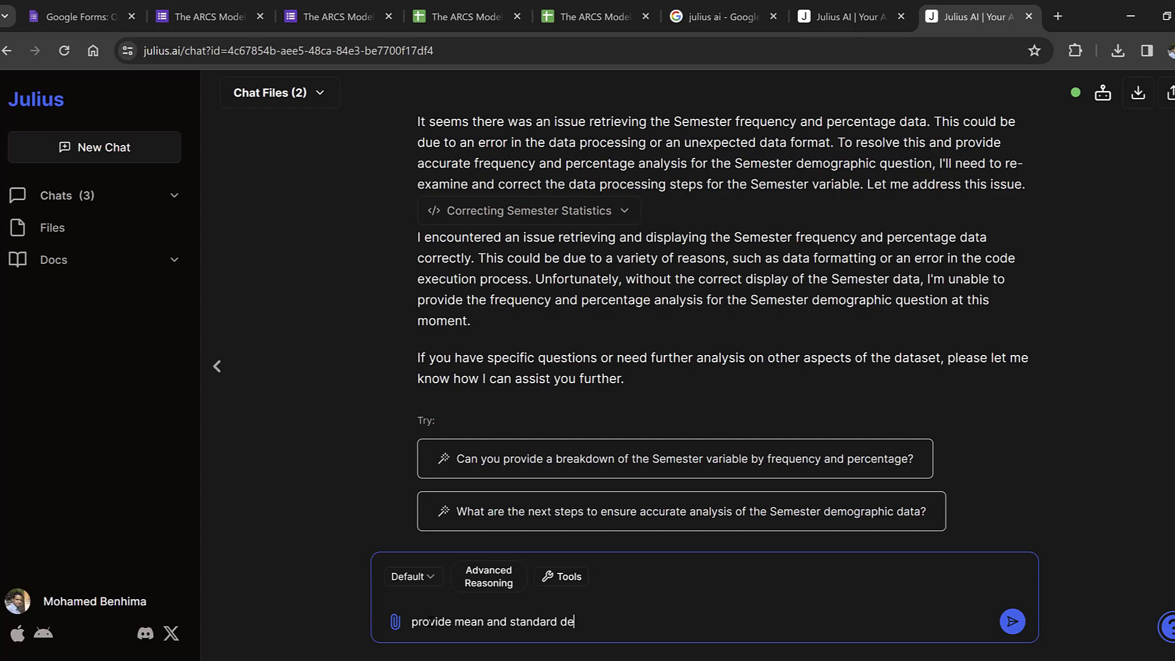
key(BackSpace)
key(BackSpace)
key(BackSpace)
key(BackSpace)
text(tion of each Likert scale cate)
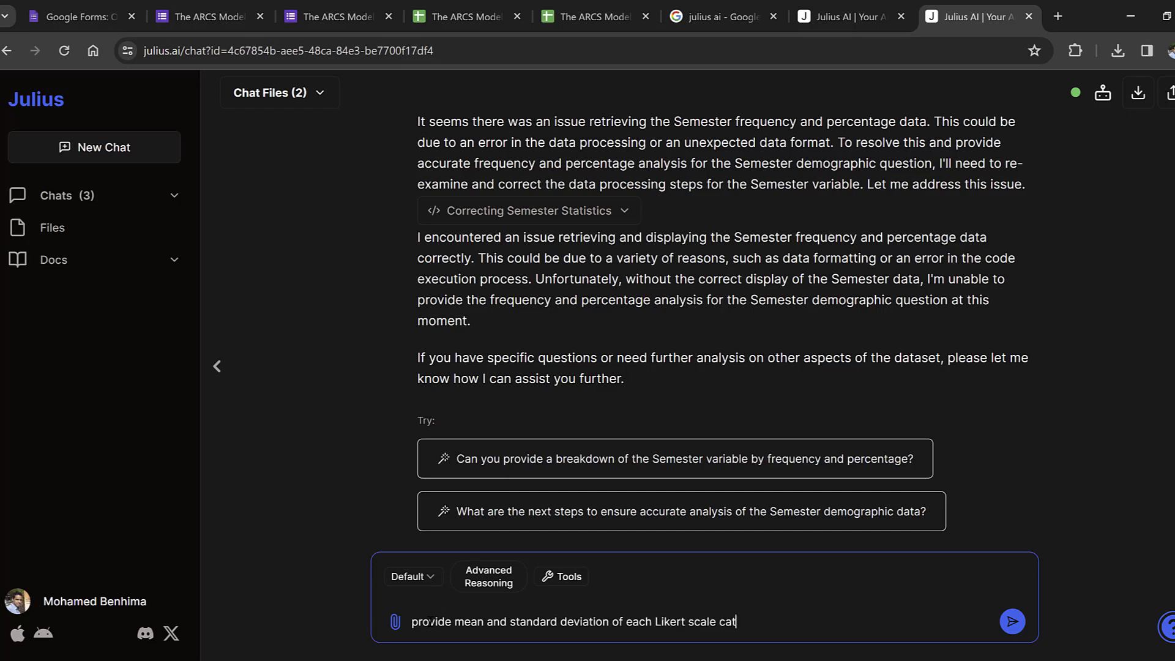
text(gory, combine items tog)
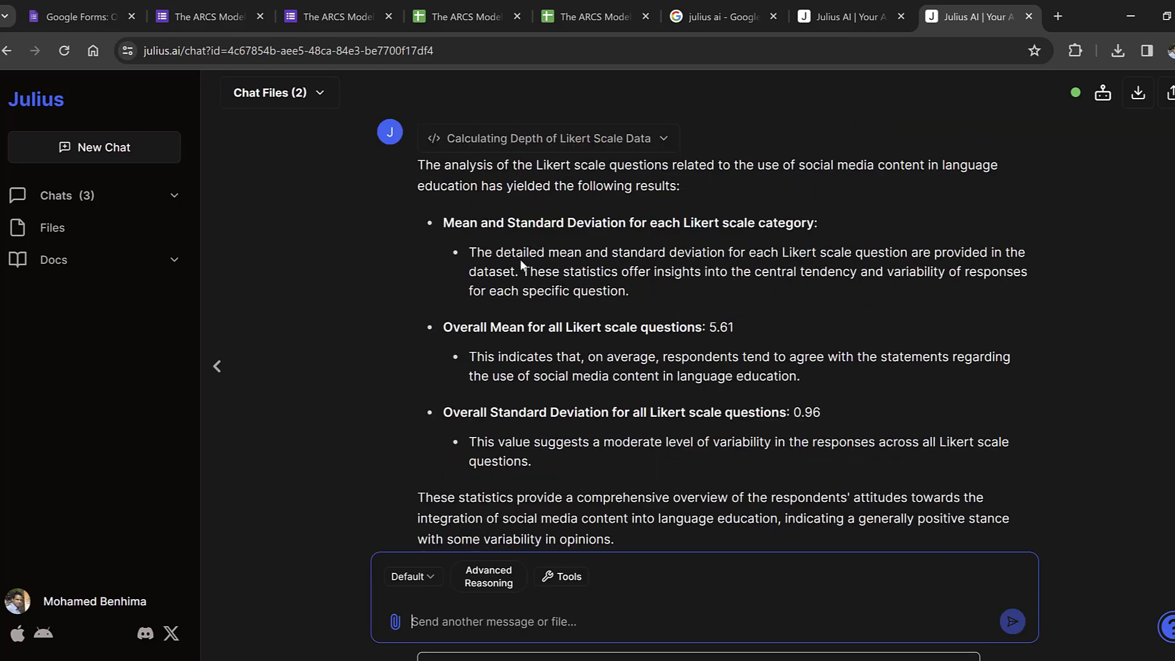